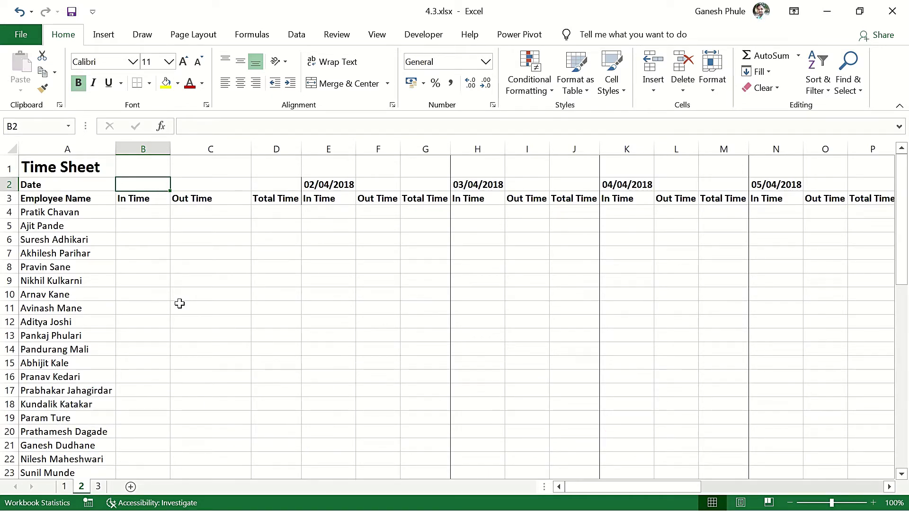
Check the system's date format in the Windows taskbar clock, then return to the worksheet
key("super")
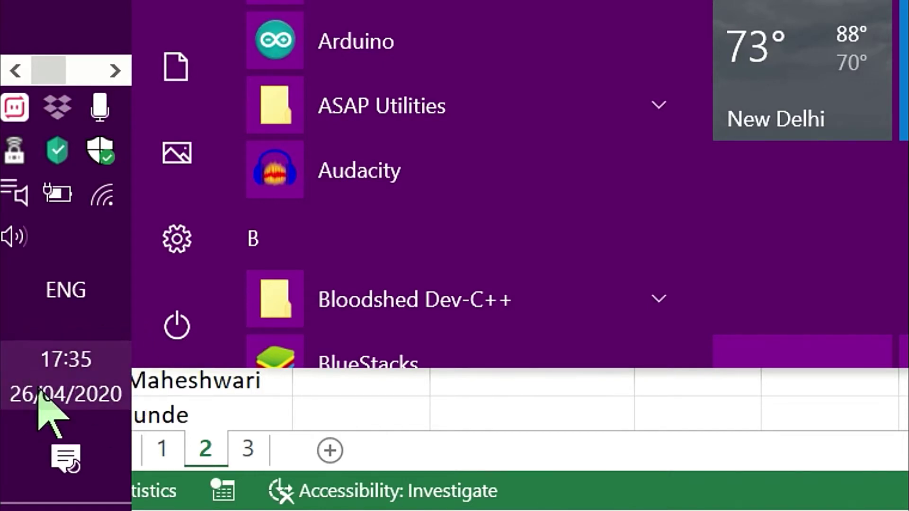
mouse_move(77, 407)
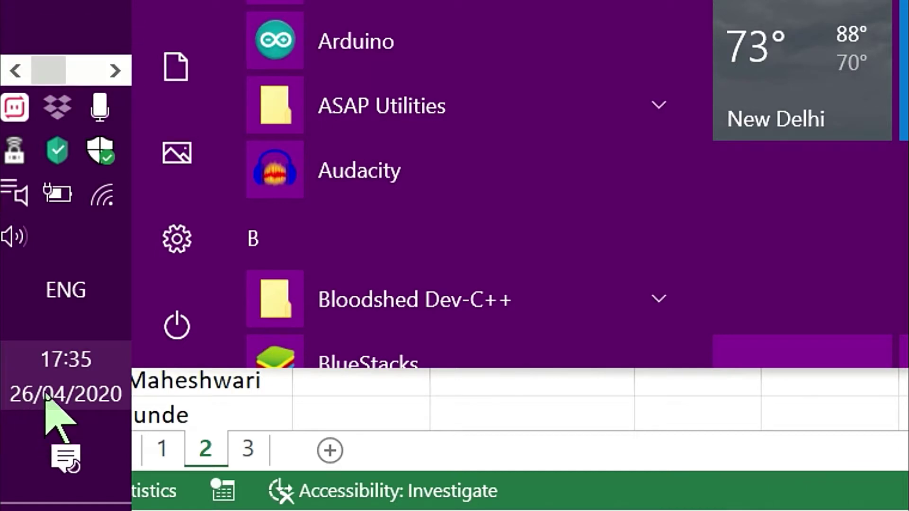
mouse_move(42, 393)
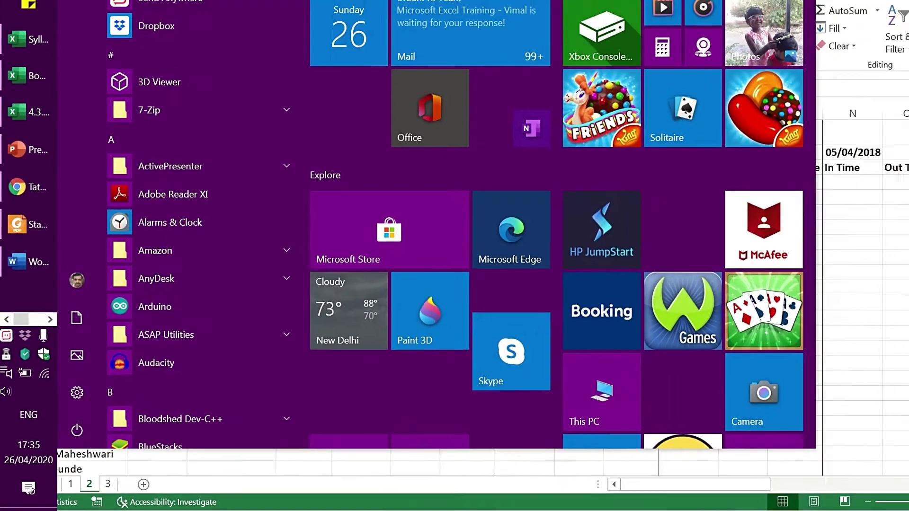
left_click(853, 352)
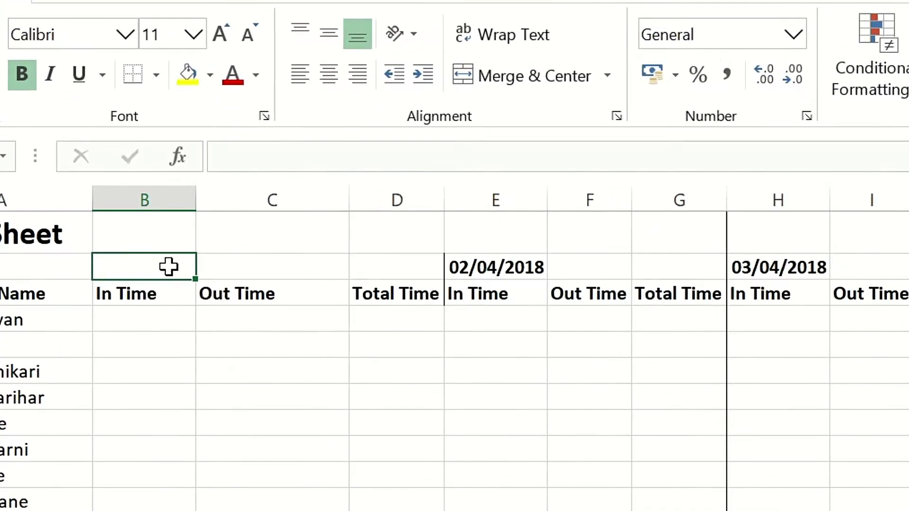
Enter the date 1/4/2018 in cell B2 and widen column B
type("1/4")
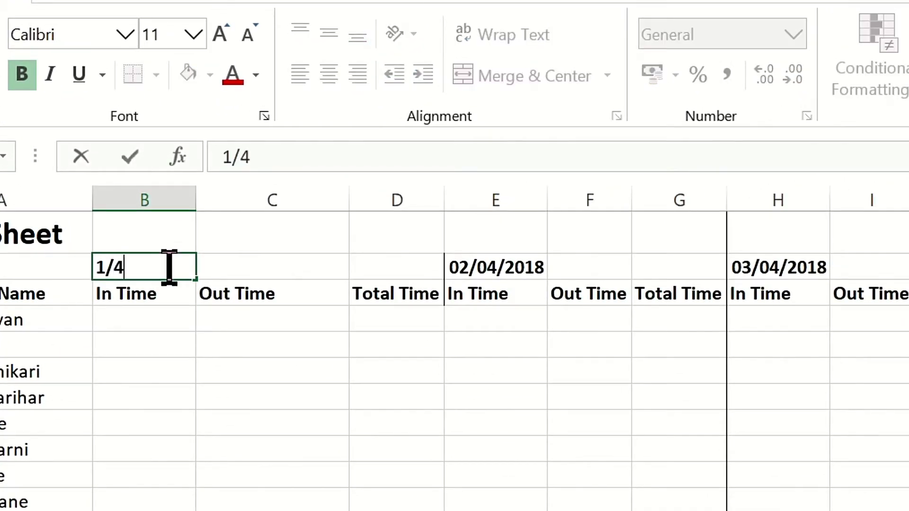
type("/202")
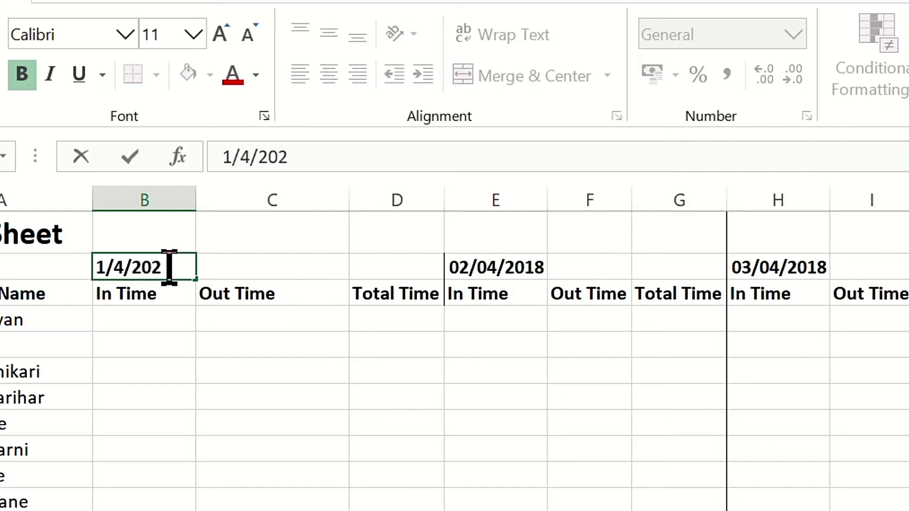
key("BackSpace")
type("18")
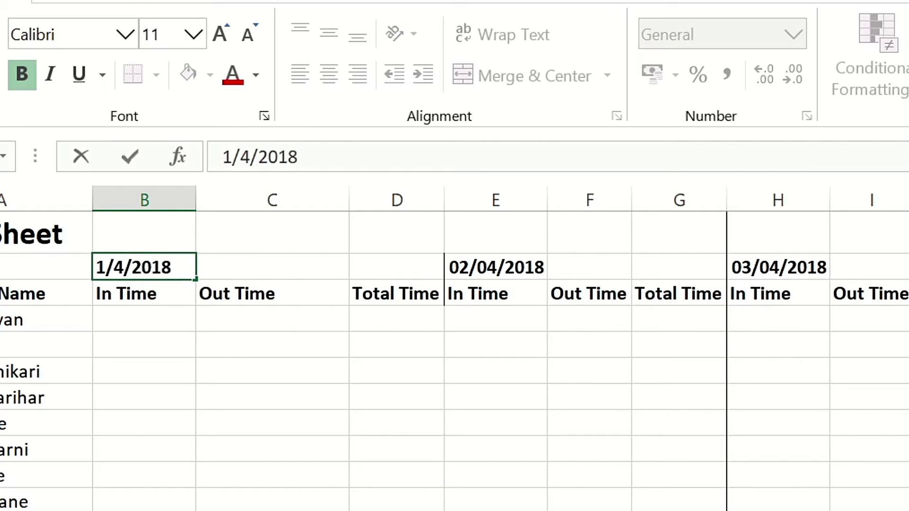
key("Return")
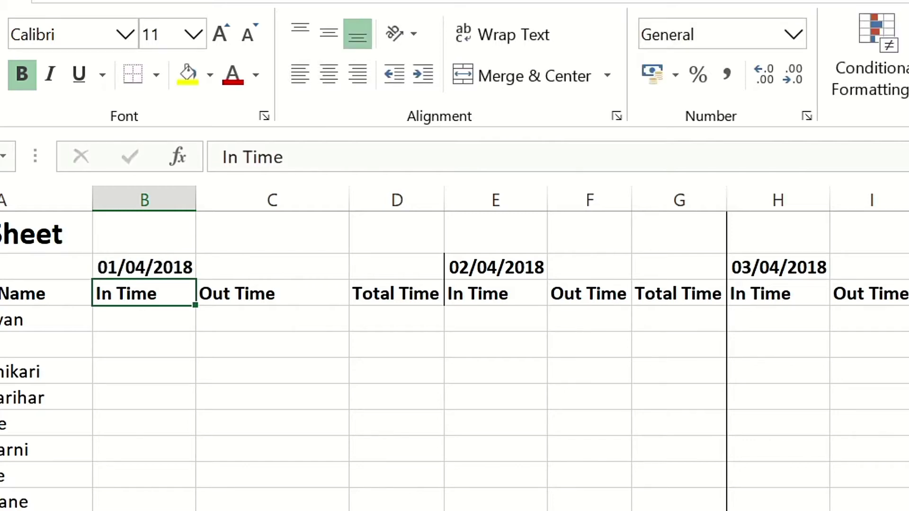
key("Up")
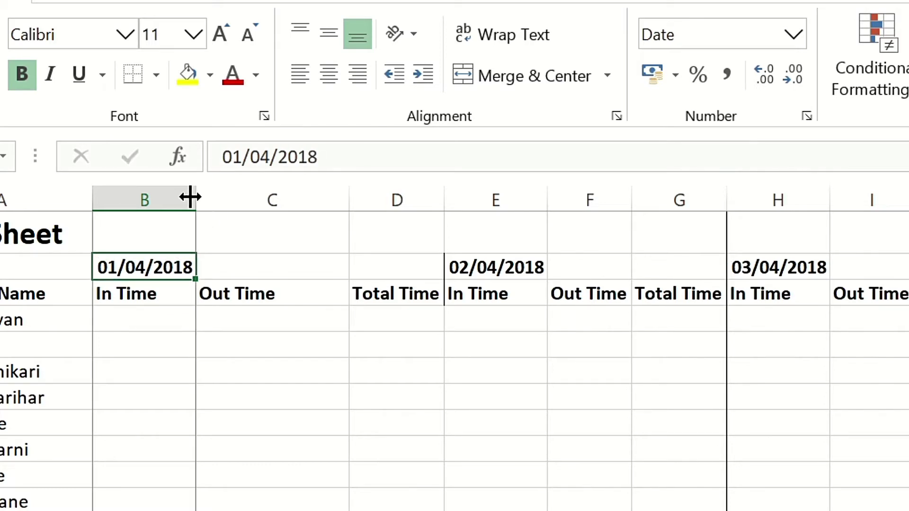
left_click_drag(190, 197, 292, 223)
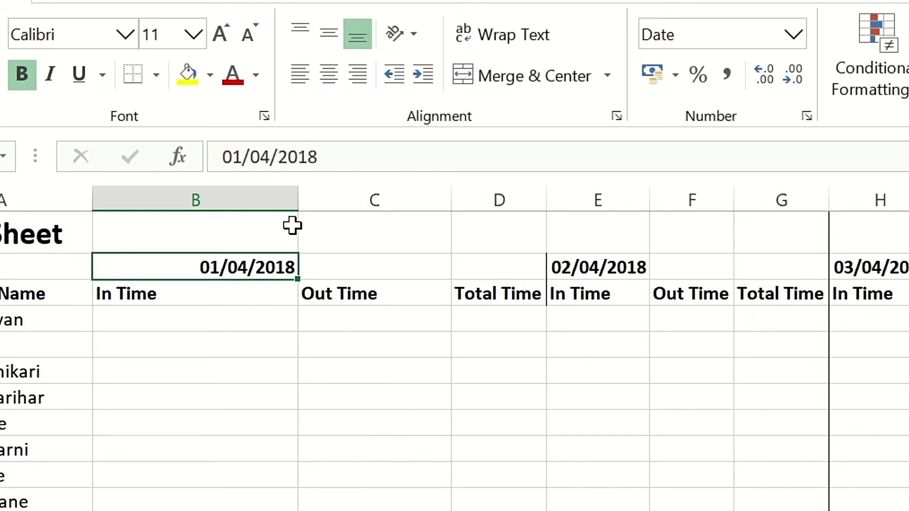
Clear the date in cell B2 and enter 23/4/2018 in its place
key("Delete")
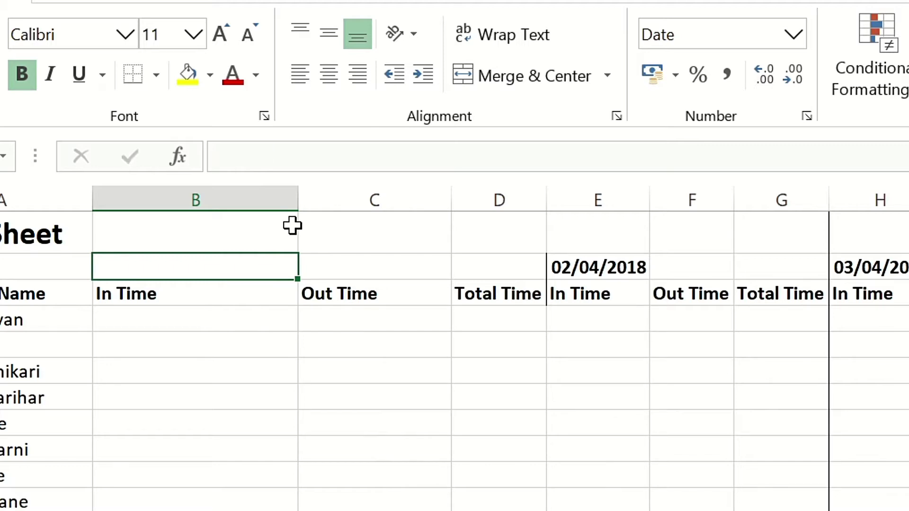
type("23")
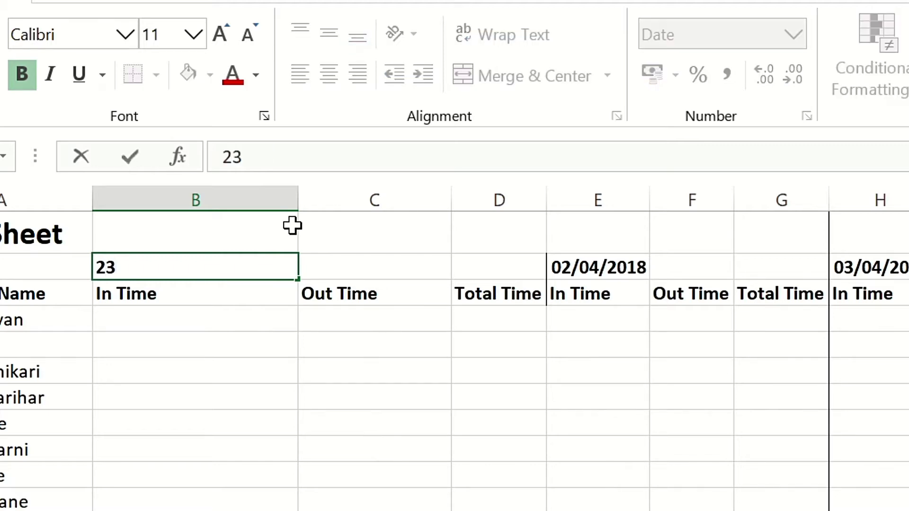
type("/4/2018")
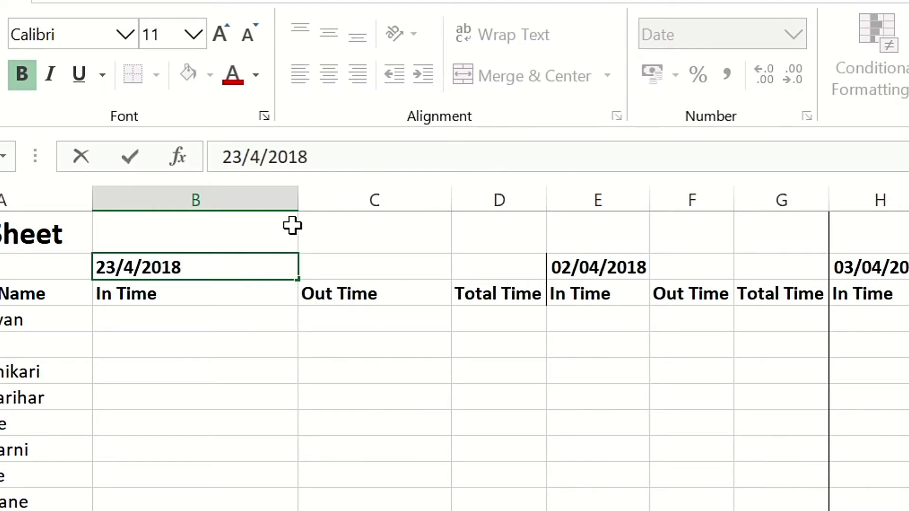
key("Return")
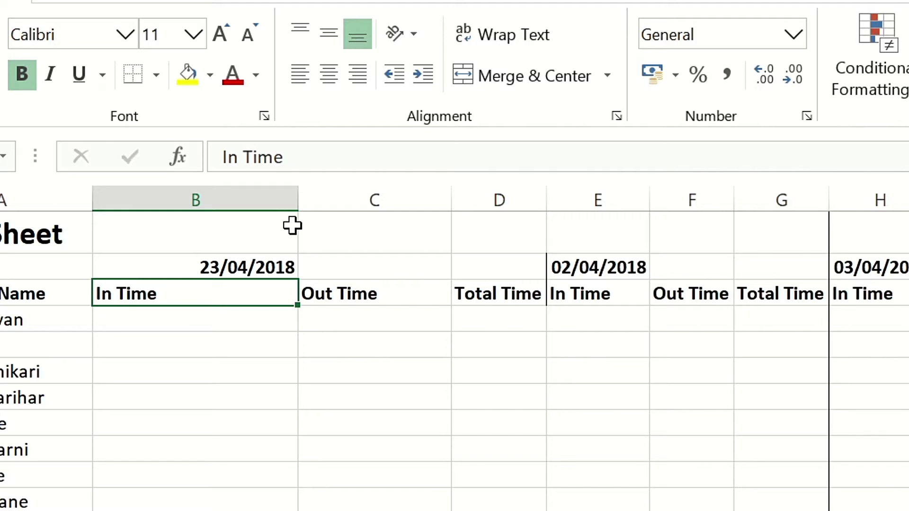
Try entering the date in cell B2 in month-first order as 4/23/2018
key("Up")
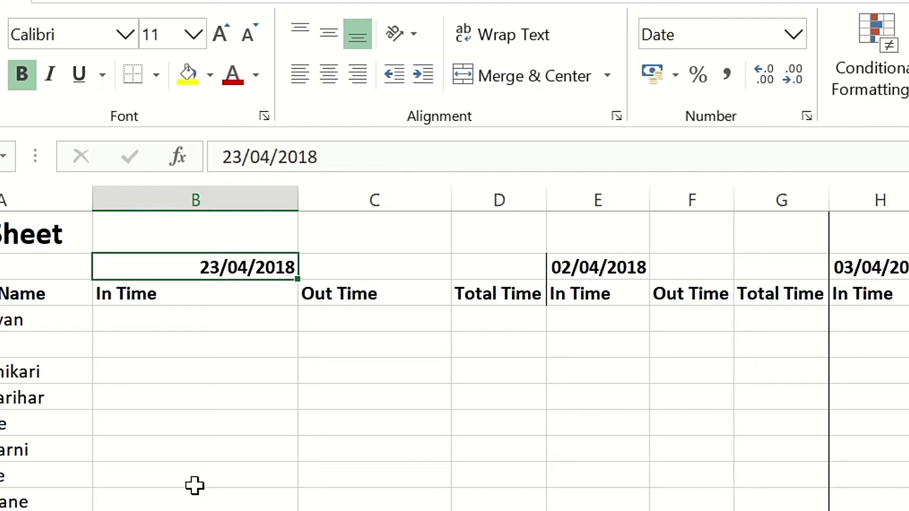
type("4/23")
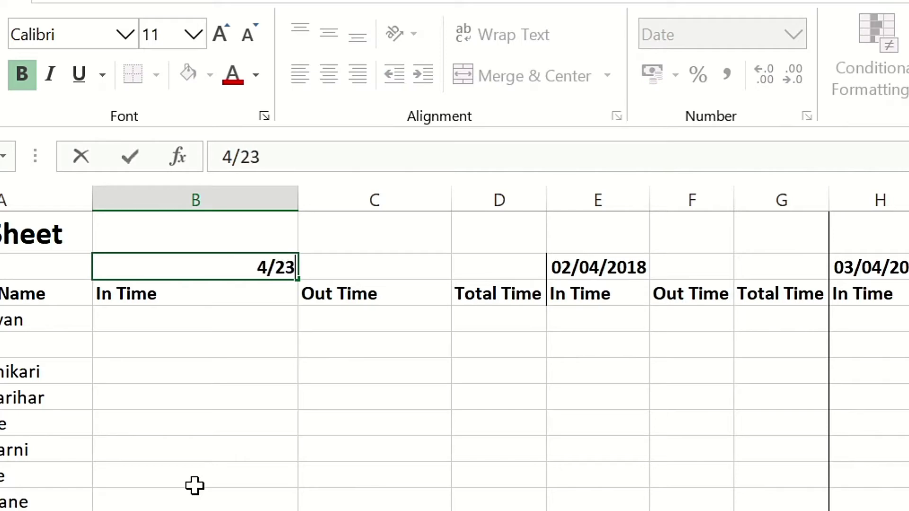
type("/201")
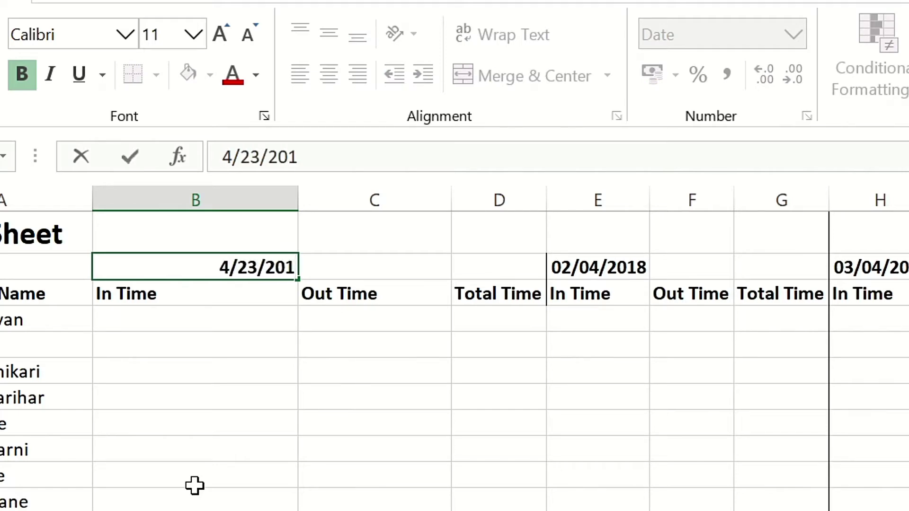
type("8")
key("Return")
key("Up")
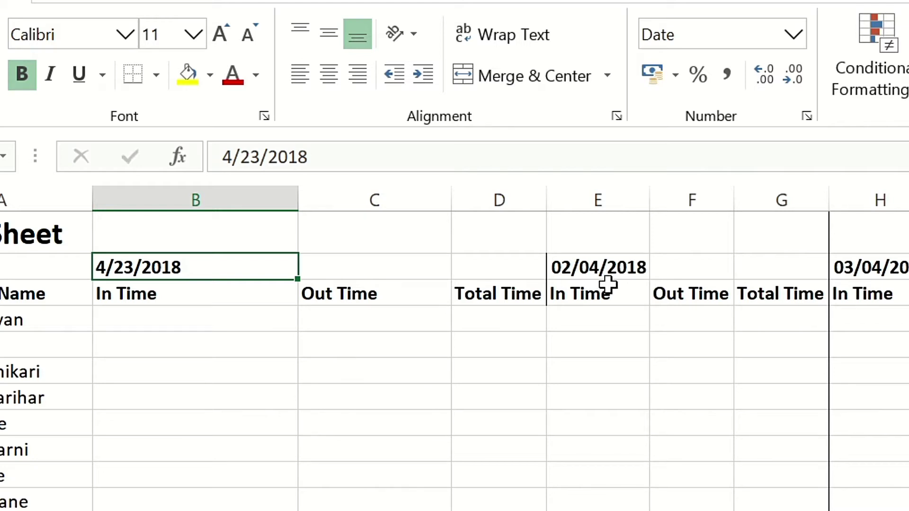
Widen column E and compare the date in E2 with the entry in B2
left_click_drag(648, 200, 729, 207)
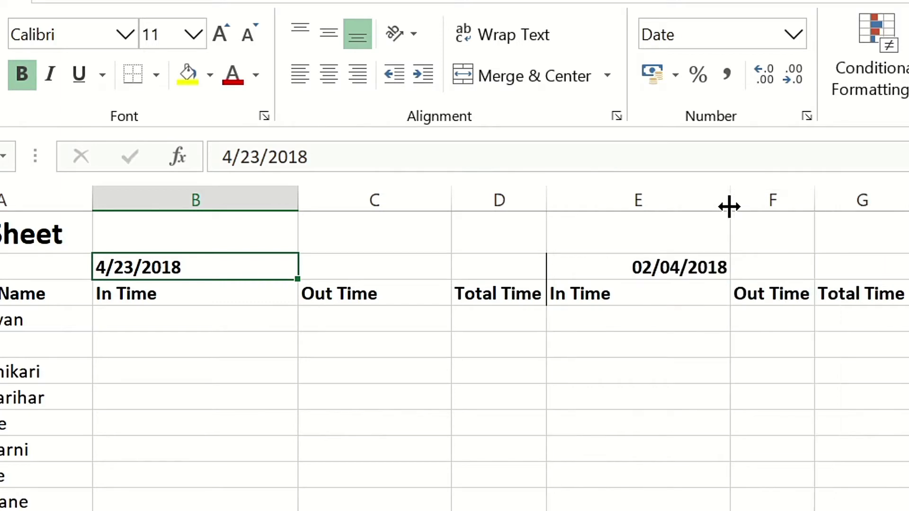
left_click(678, 263)
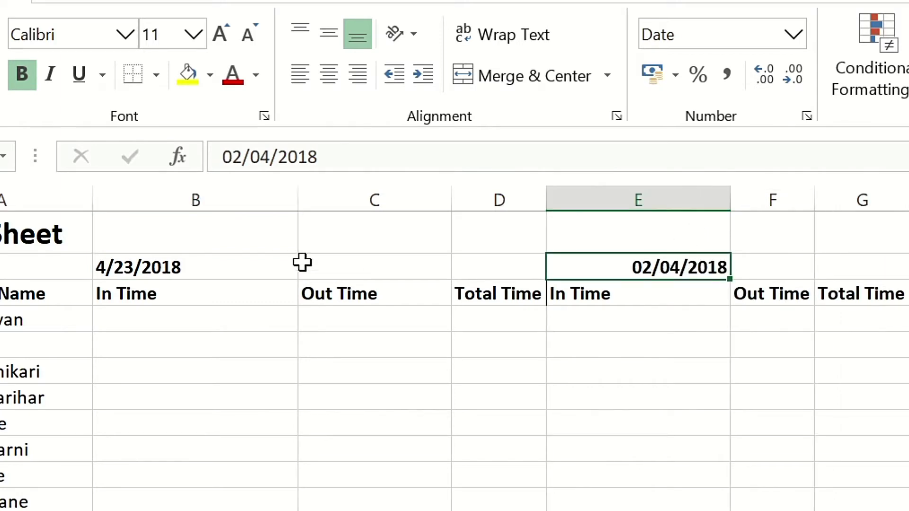
left_click_drag(302, 263, 248, 271)
left_click(249, 272)
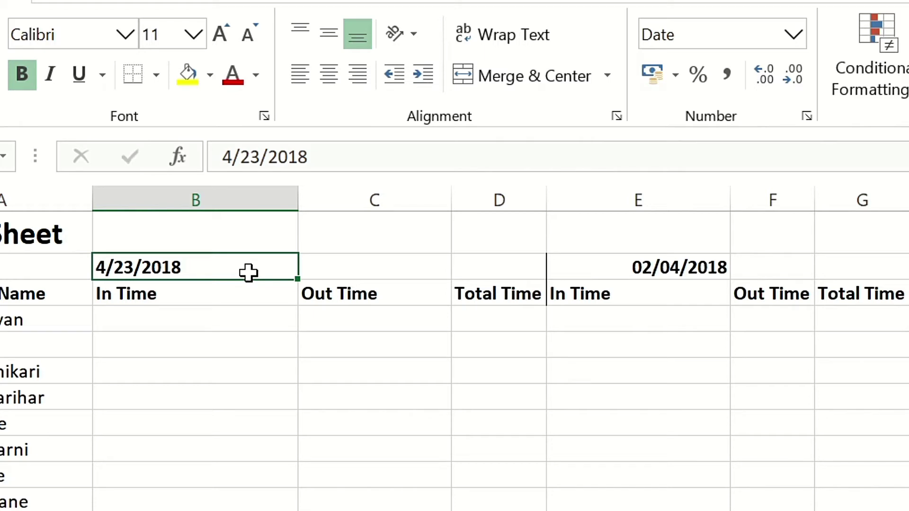
Re-enter the date in cell B2 in day-first order as 23/4/2018
type("23")
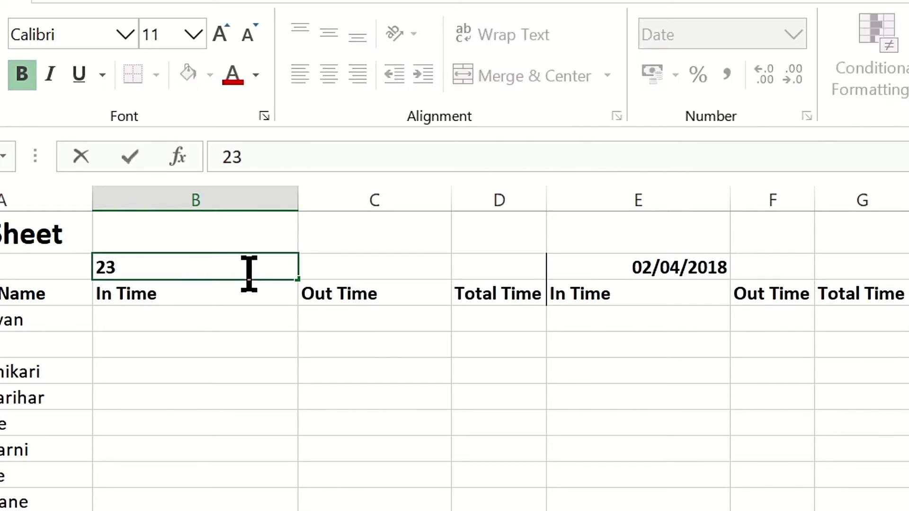
type("/4/2019")
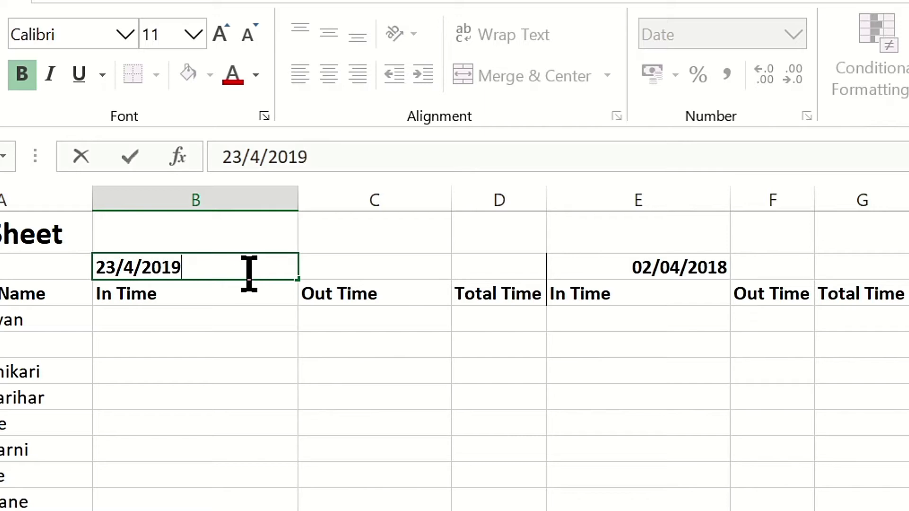
key("BackSpace")
type("8")
key("Return")
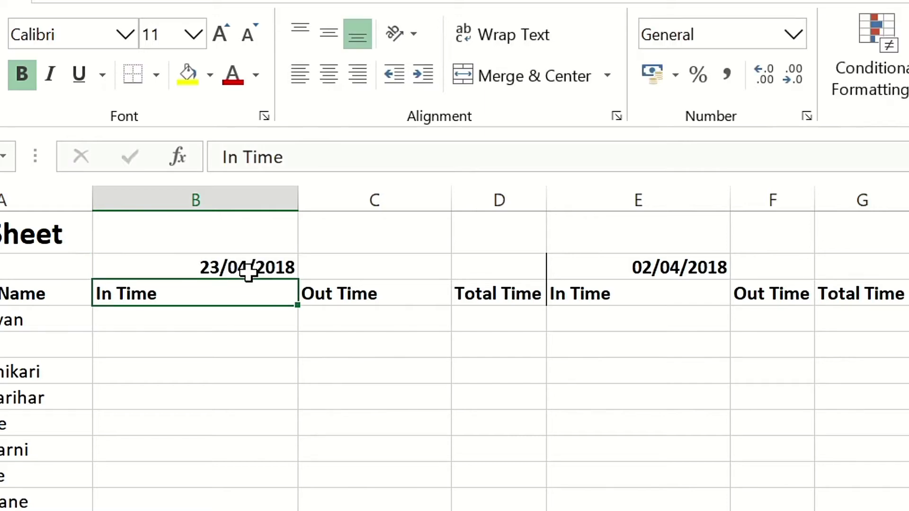
Set the date in cell B2 to 1/4/2018
left_click(248, 271)
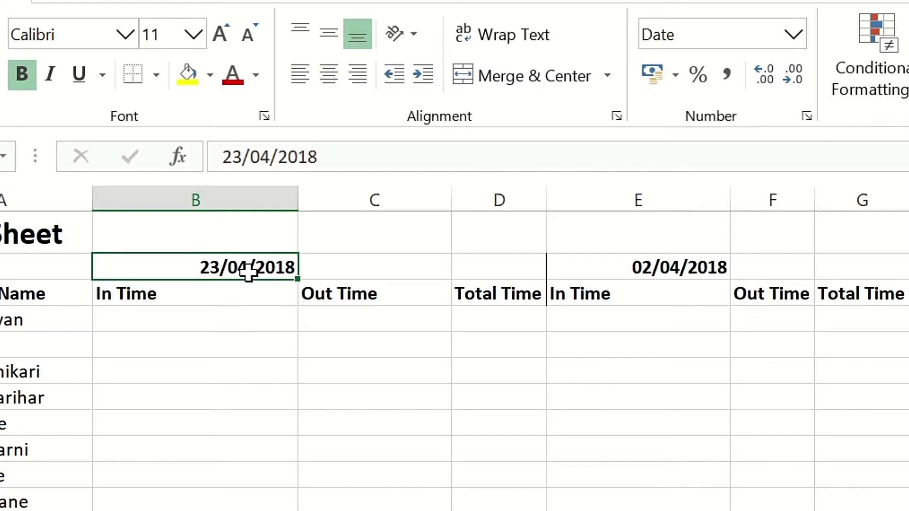
type("1/4")
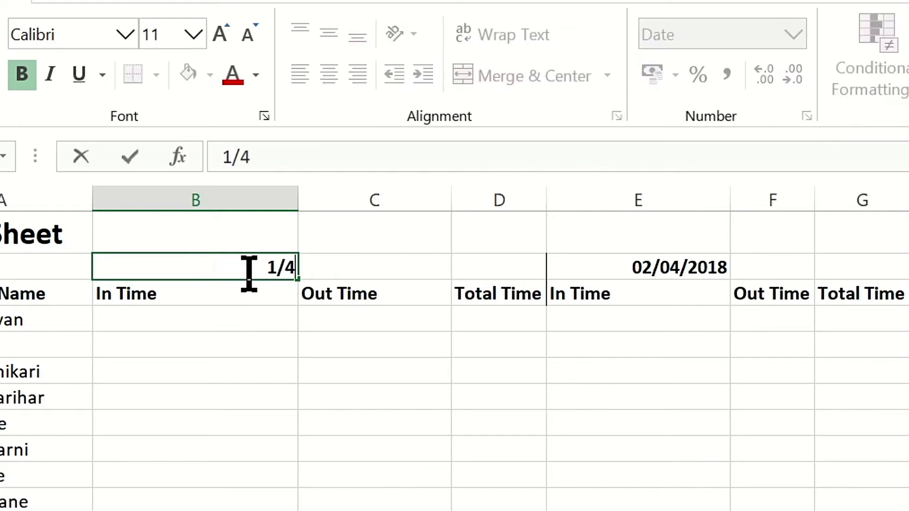
type("/2018")
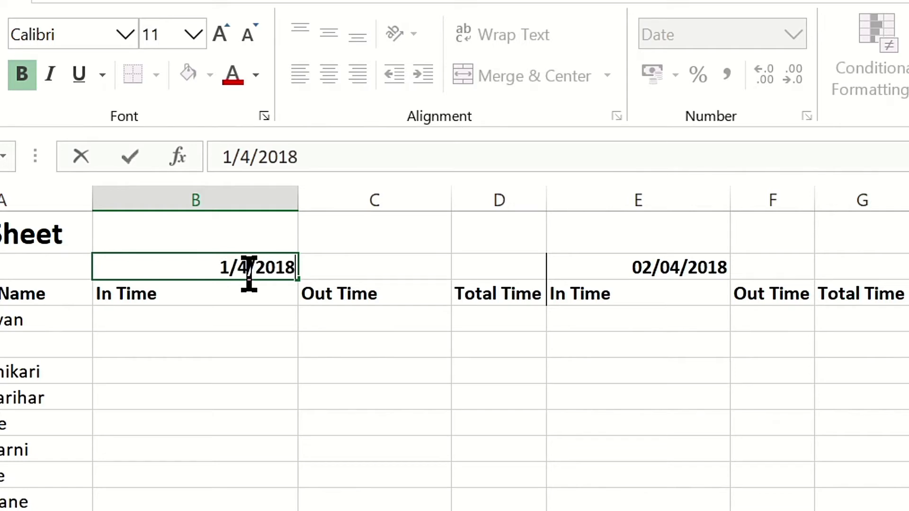
key("Return")
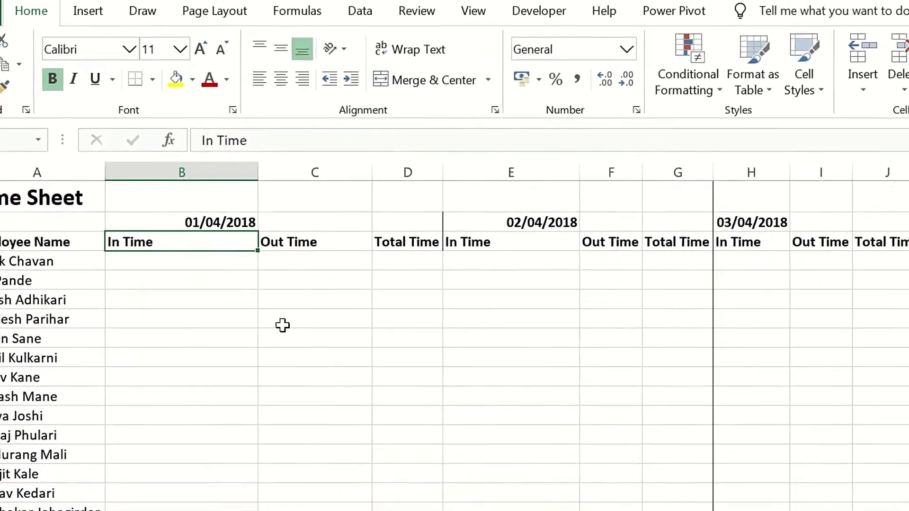
Enter 10:00 AM as the first employee's In Time in cell B4
left_click(167, 224)
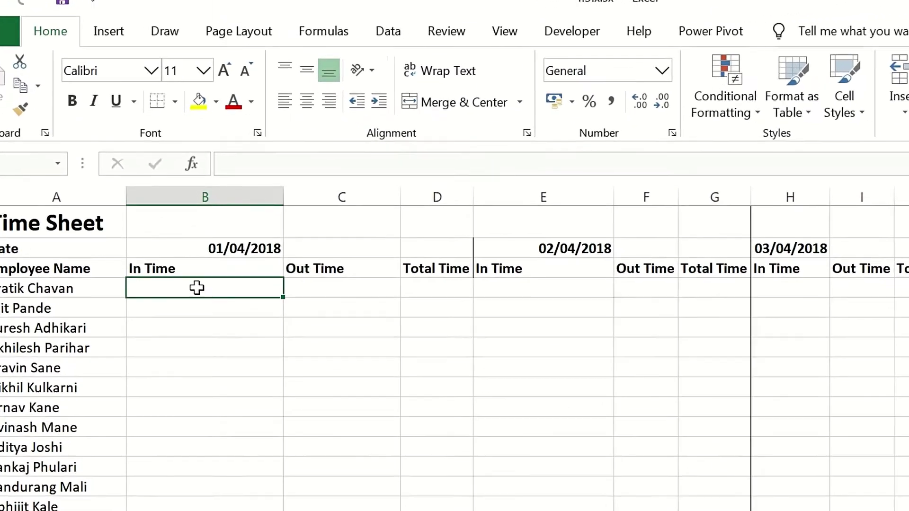
type("10")
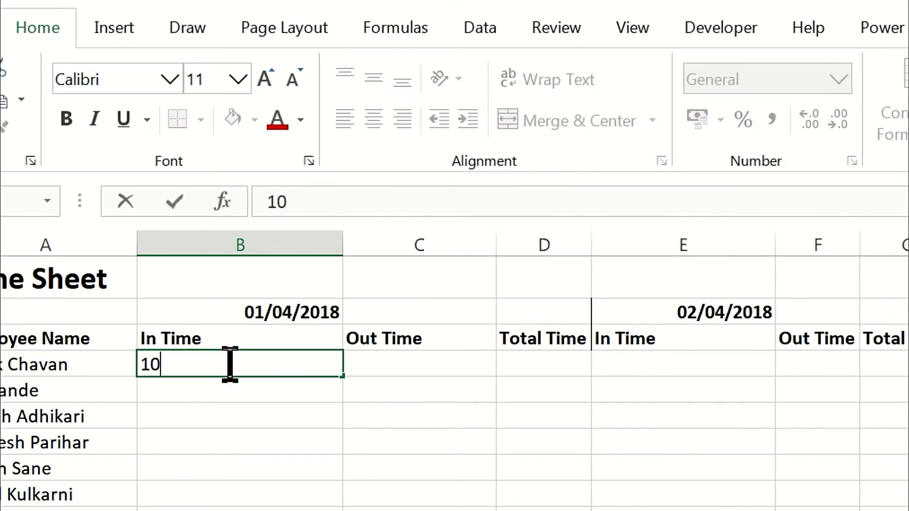
type("oo")
key("BackSpace")
key("BackSpace")
type("00 AM")
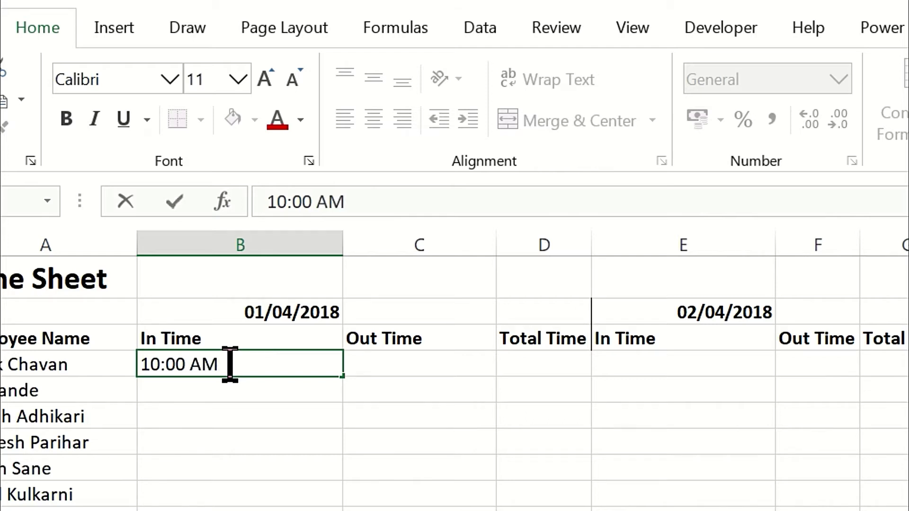
key("Return")
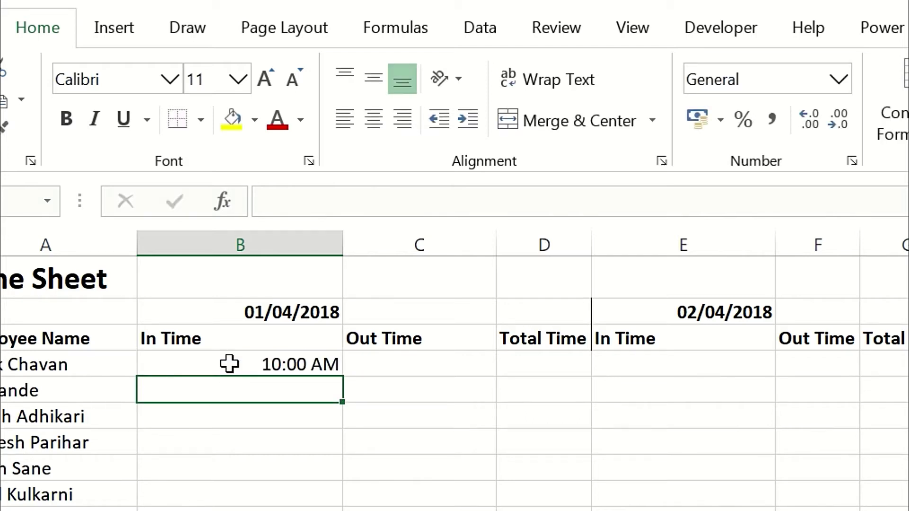
Change the custom number format of the In Time in B4 to h:mm, without AM/PM
left_click(229, 364)
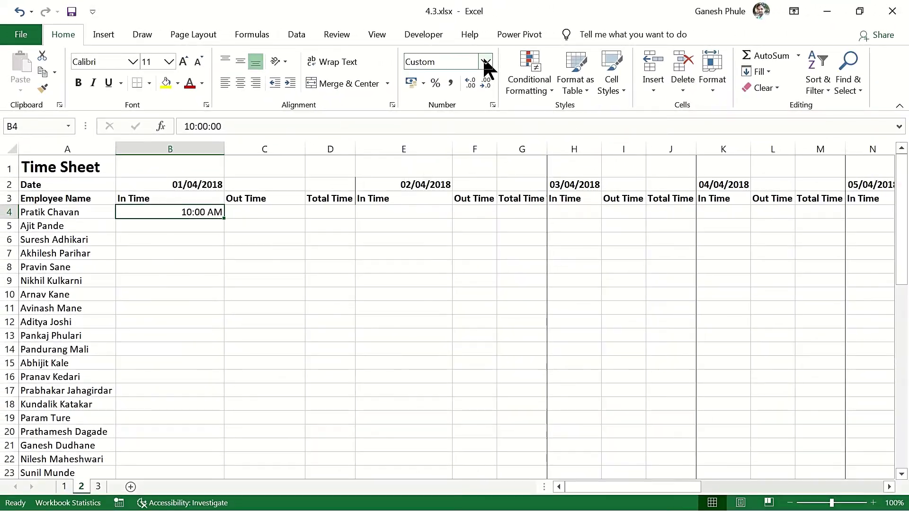
left_click(616, 68)
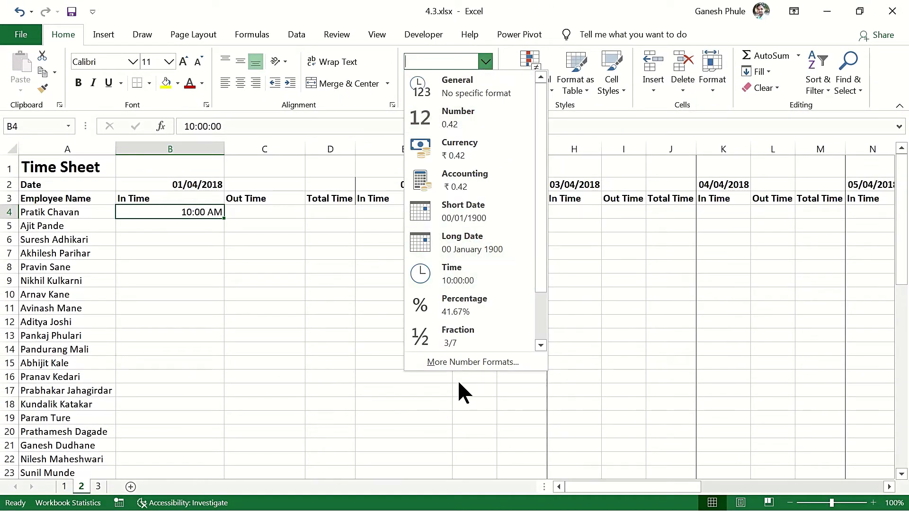
left_click(465, 362)
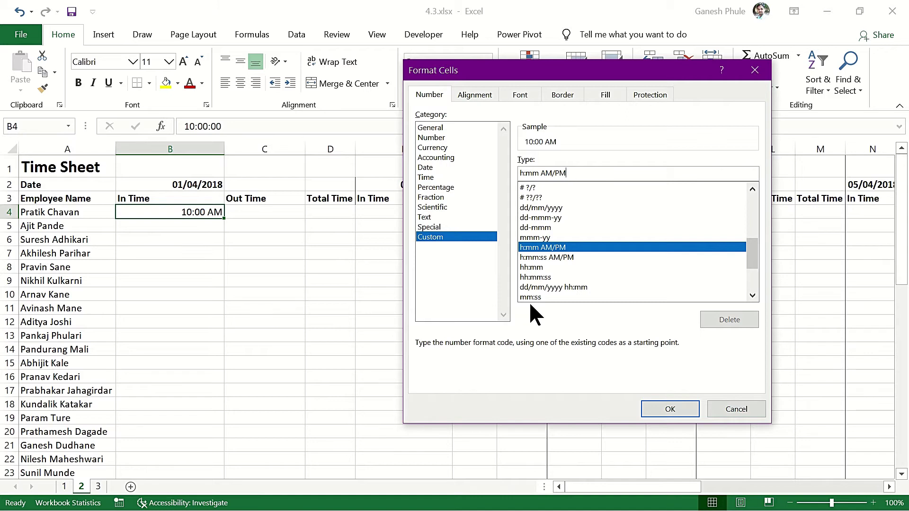
key("BackSpace")
key("BackSpace")
key("BackSpace")
key("BackSpace")
key("BackSpace")
key("BackSpace")
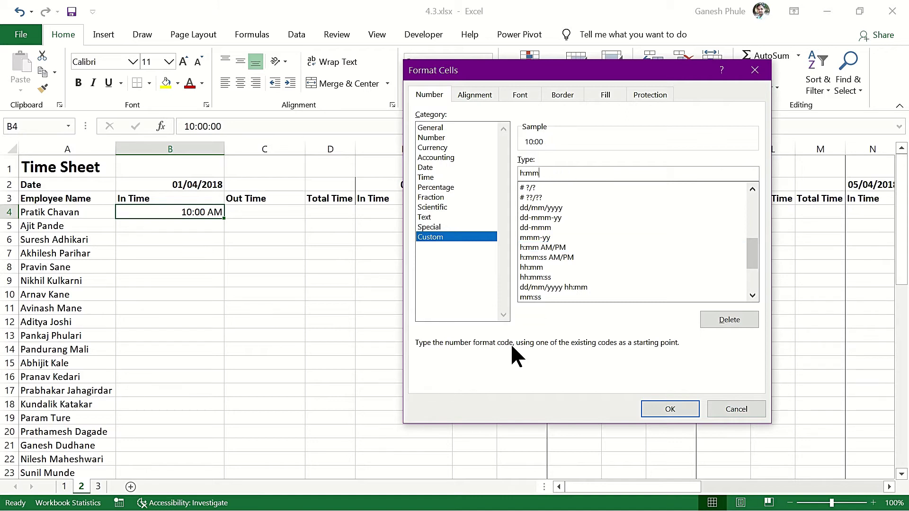
left_click(668, 408)
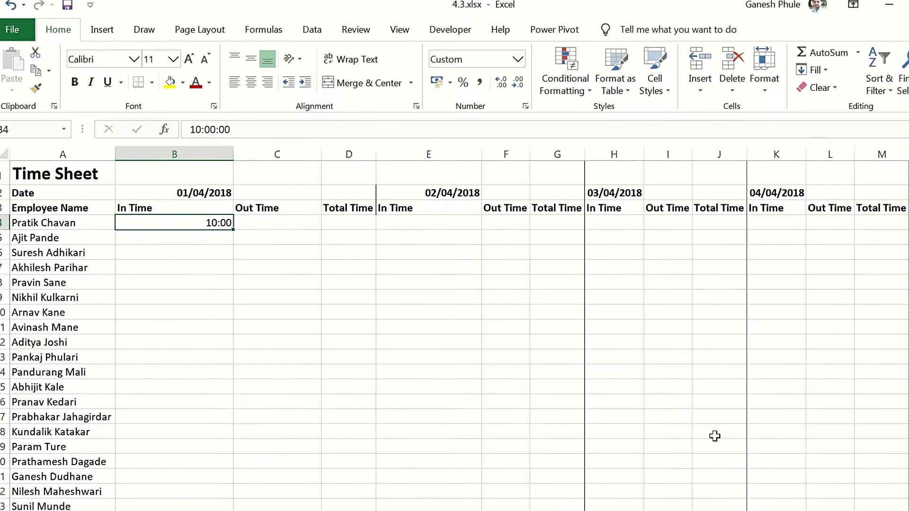
Enter 6:15 PM as the first employee's Out Time in cell C4
key("Tab")
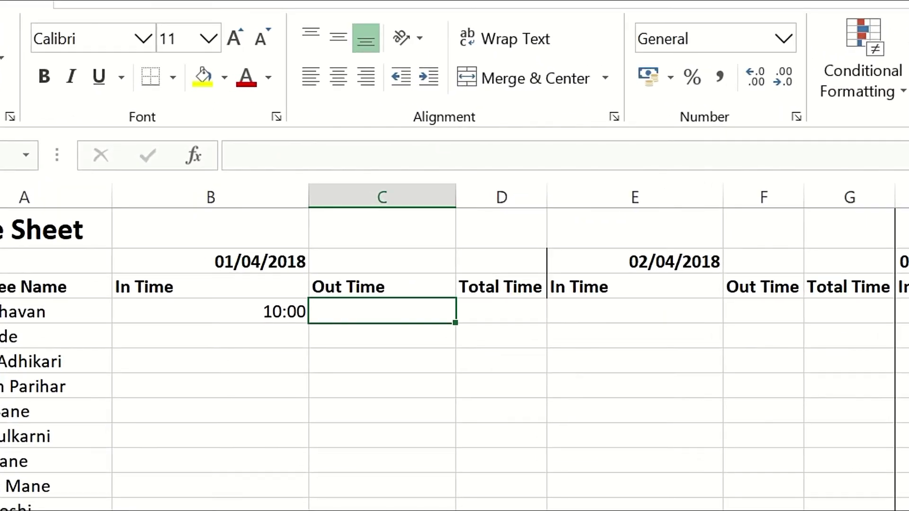
type("6:")
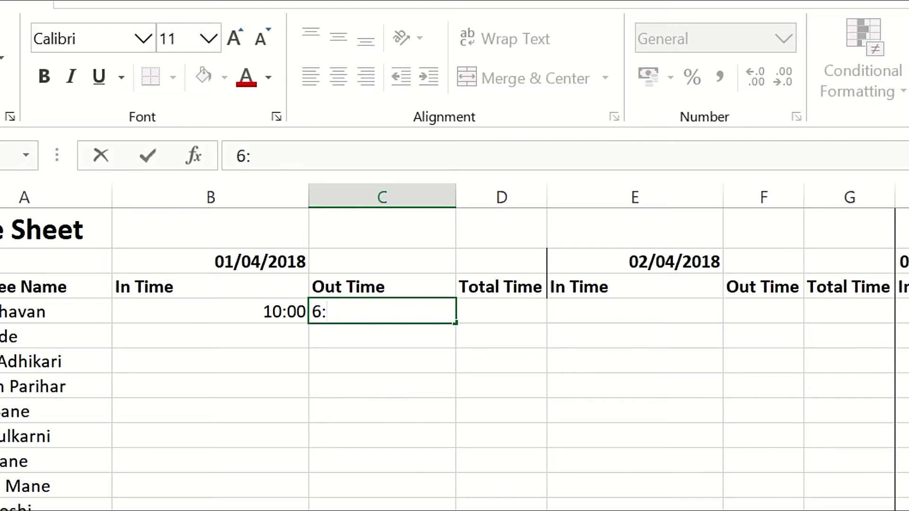
type("15 PM")
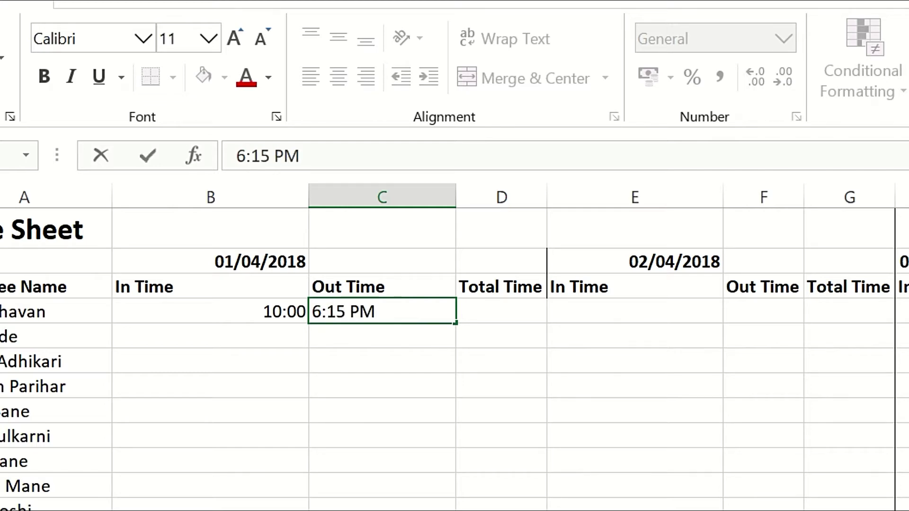
key("Return")
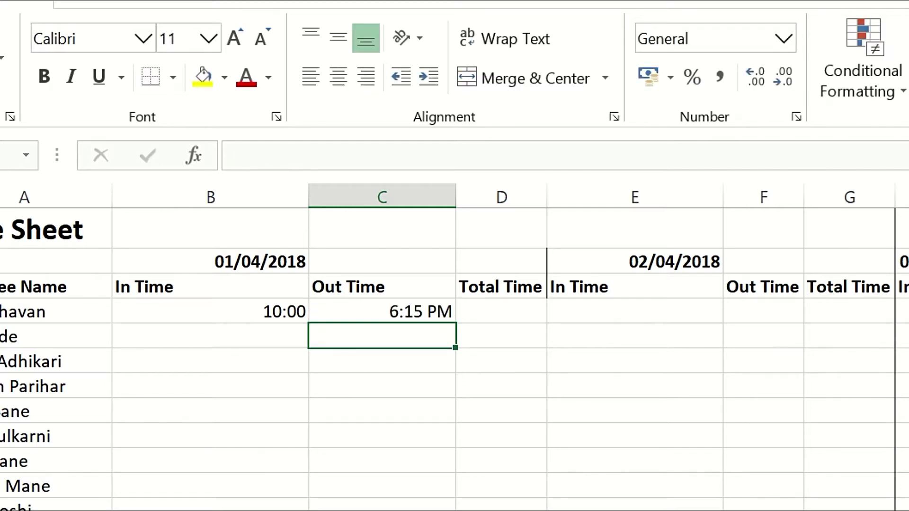
Change the custom number format of the Out Time in C4 to h:mm, dropping the AM/PM part
key("Up")
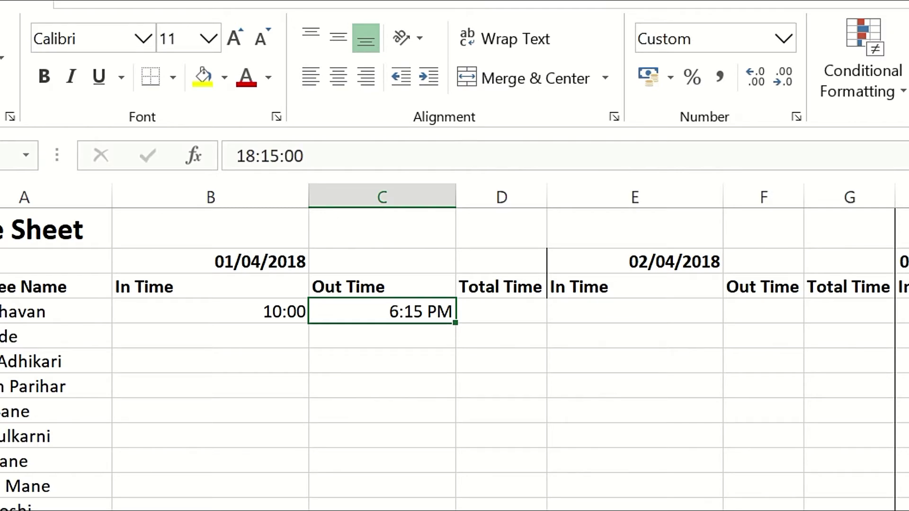
key("Left")
key("Right")
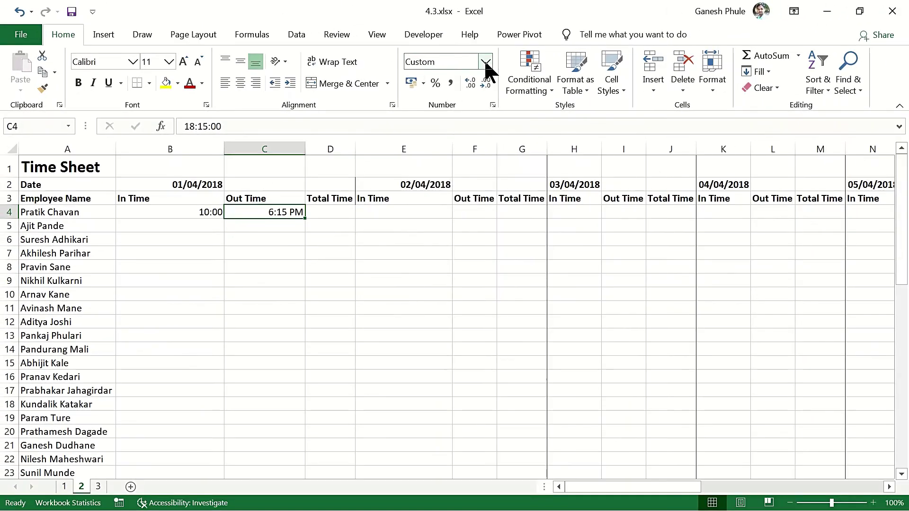
left_click(784, 39)
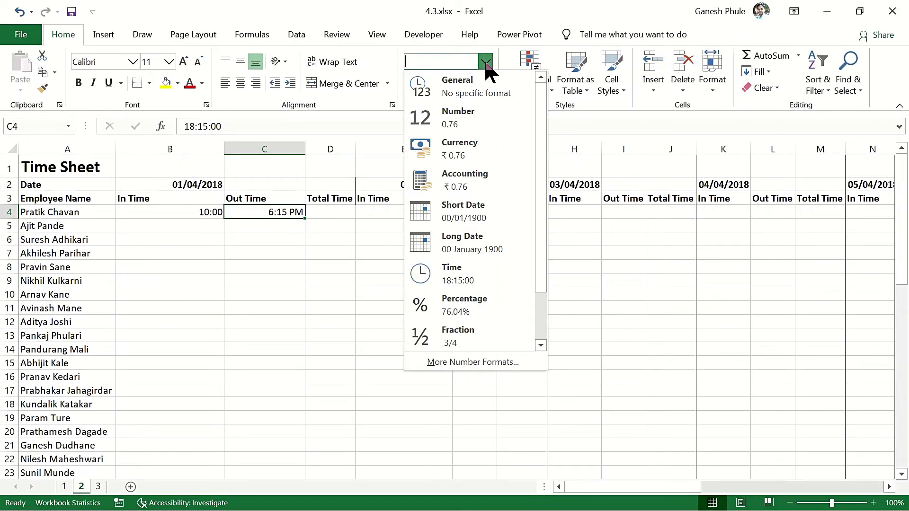
left_click(457, 361)
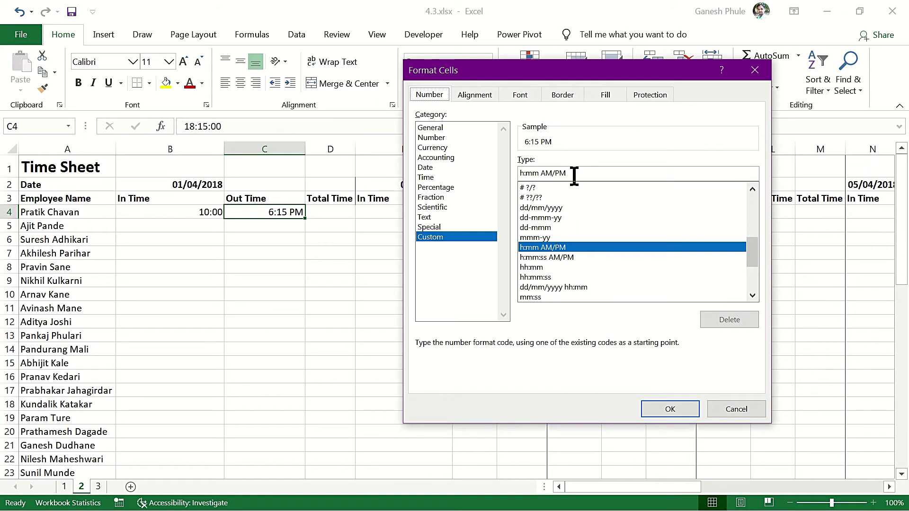
left_click(574, 176)
key("BackSpace")
key("BackSpace")
key("BackSpace")
key("BackSpace")
key("BackSpace")
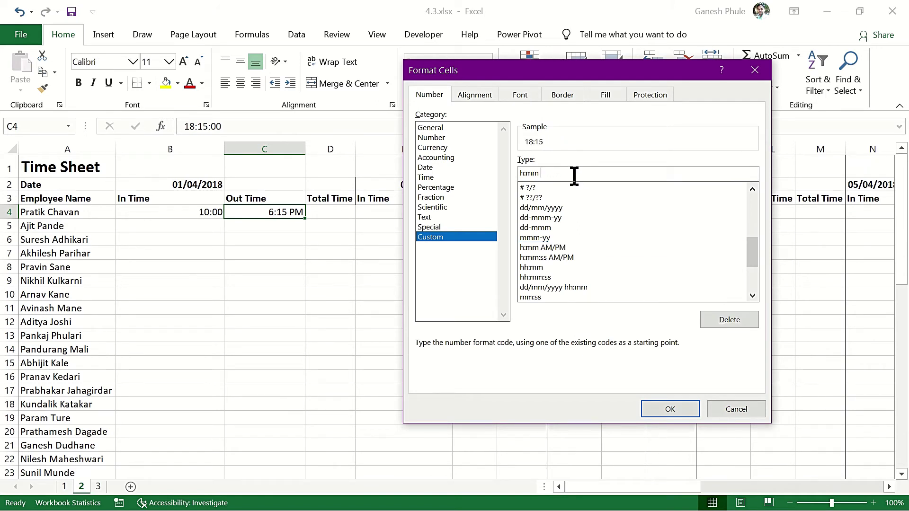
type("AM/PM")
key("BackSpace")
key("BackSpace")
key("BackSpace")
key("BackSpace")
key("BackSpace")
key("BackSpace")
left_click(670, 409)
Apply the standard Time number format to the In Time in B4 and the Out Time in C4
left_click(329, 211)
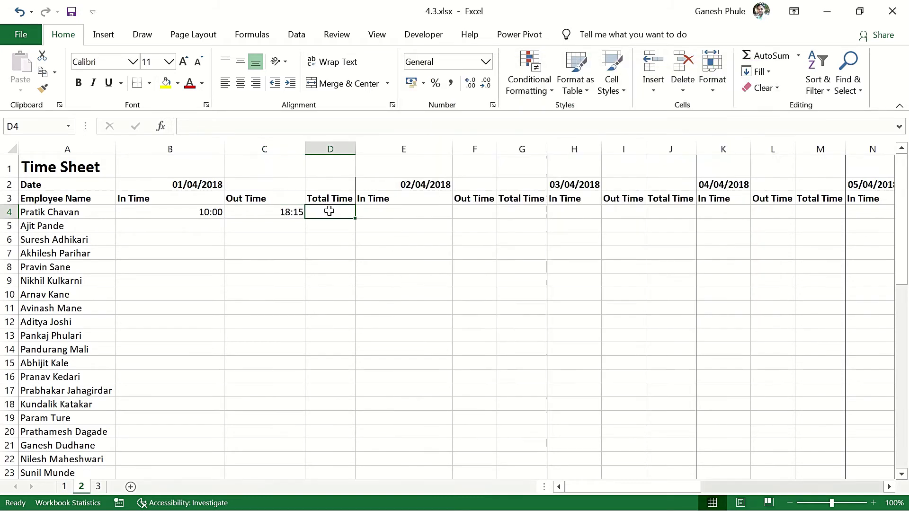
left_click(178, 209)
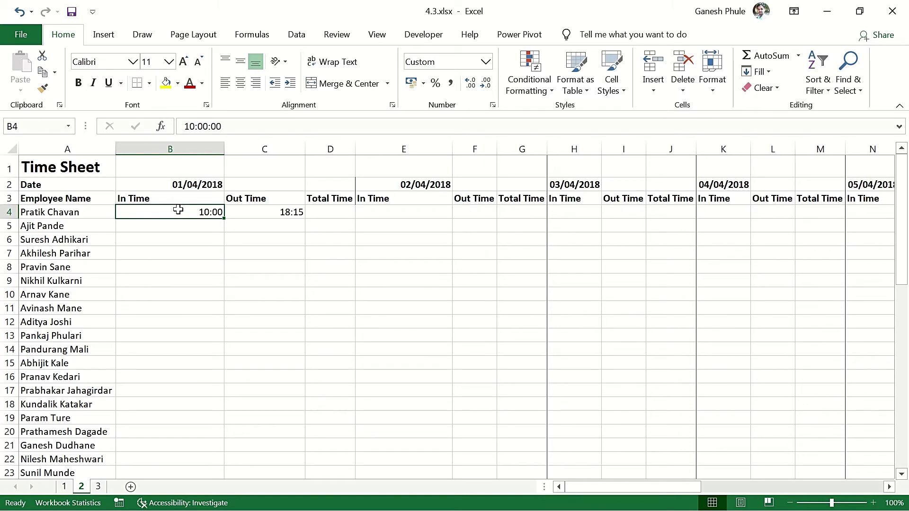
left_click(251, 215)
left_click(212, 214)
left_click(489, 61)
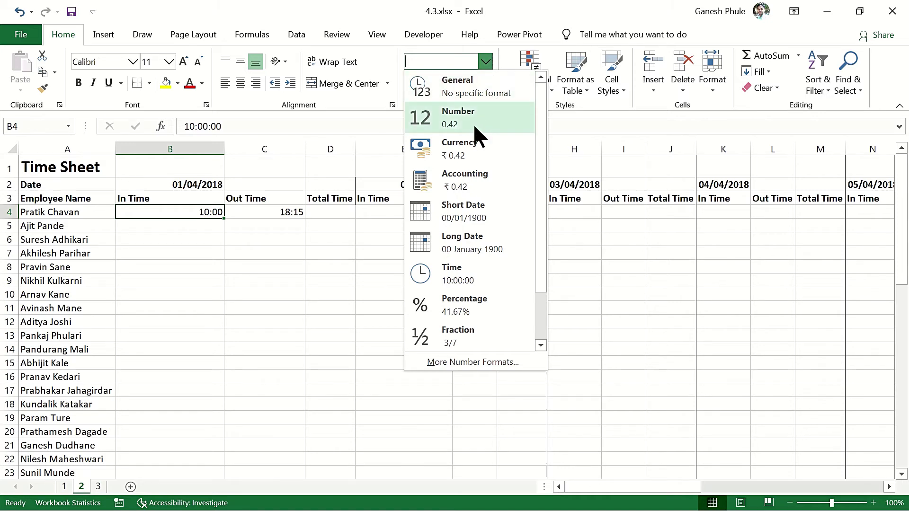
left_click(464, 268)
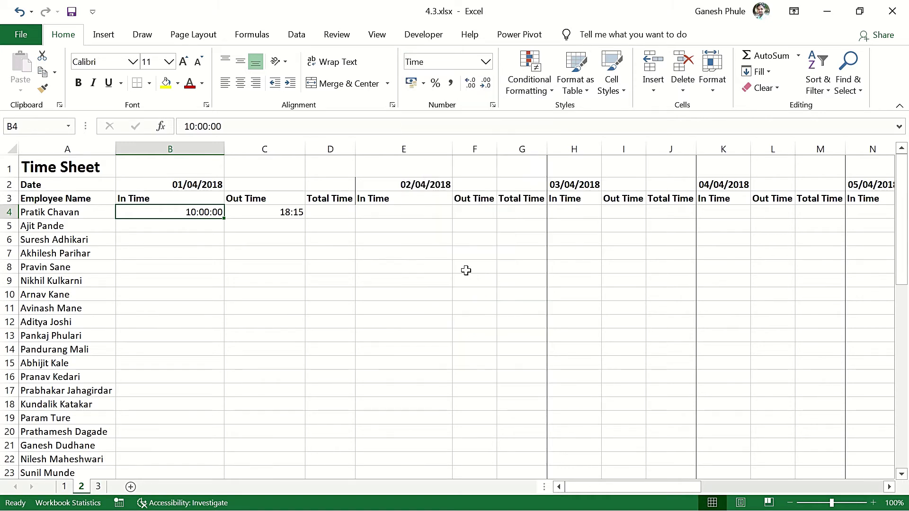
left_click(280, 213)
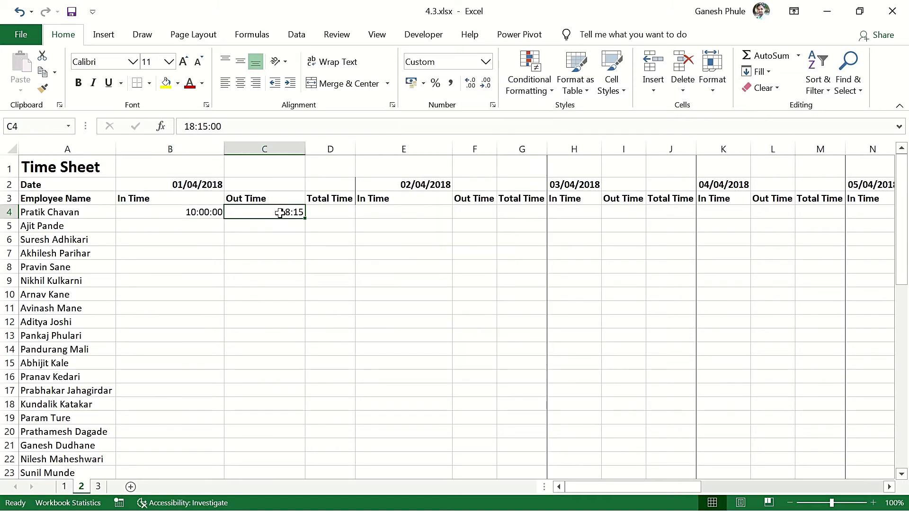
left_click(487, 62)
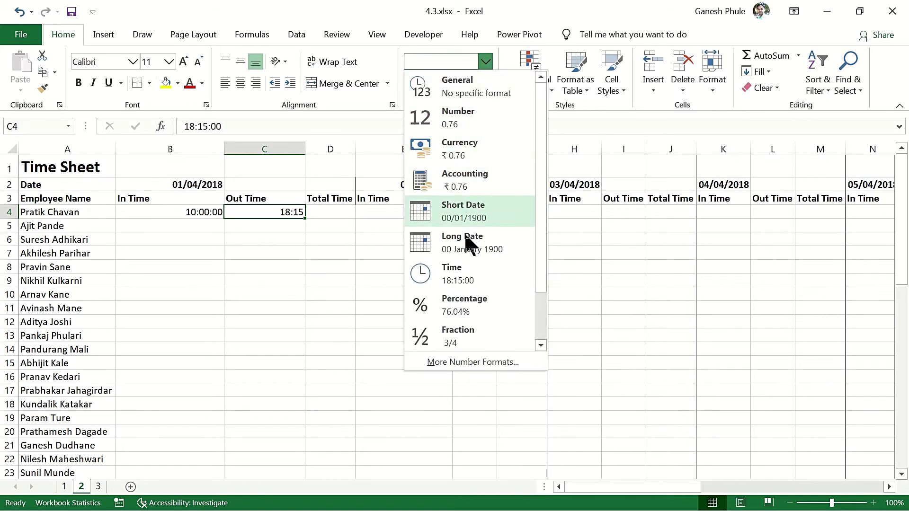
left_click(463, 269)
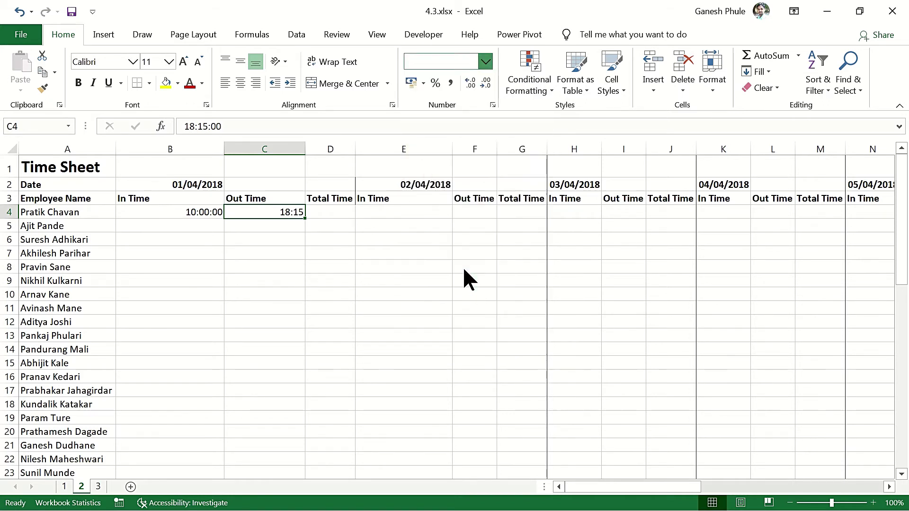
left_click(315, 210)
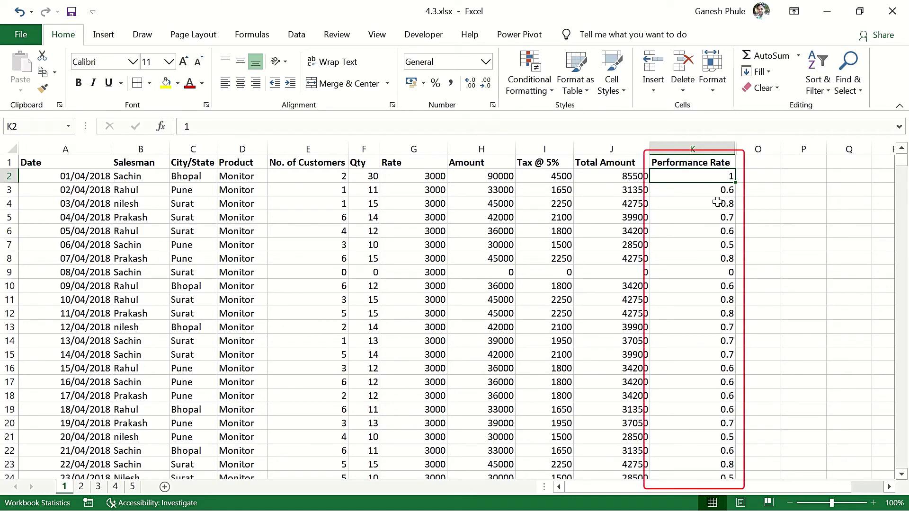
Apply the Fraction number format to the Performance Rate values in K2:K201 of sheet 1
key("ctrl+shift+Down")
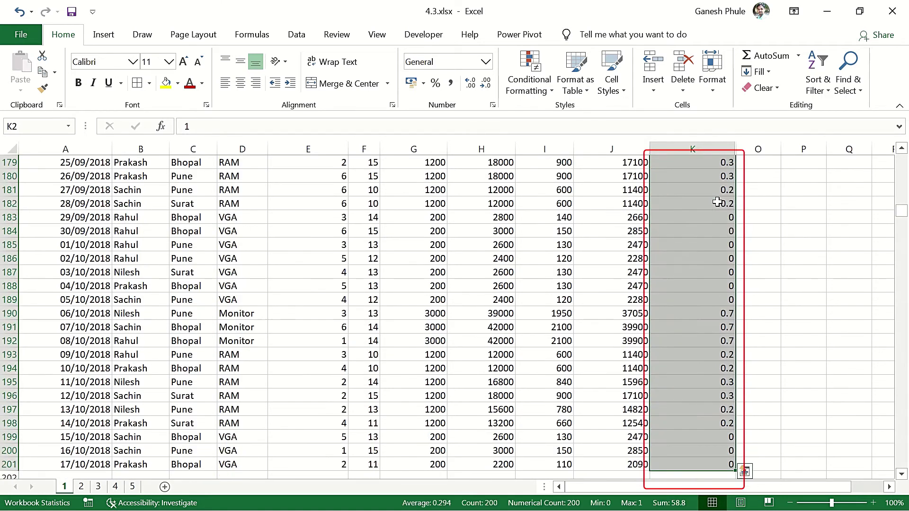
left_click(485, 61)
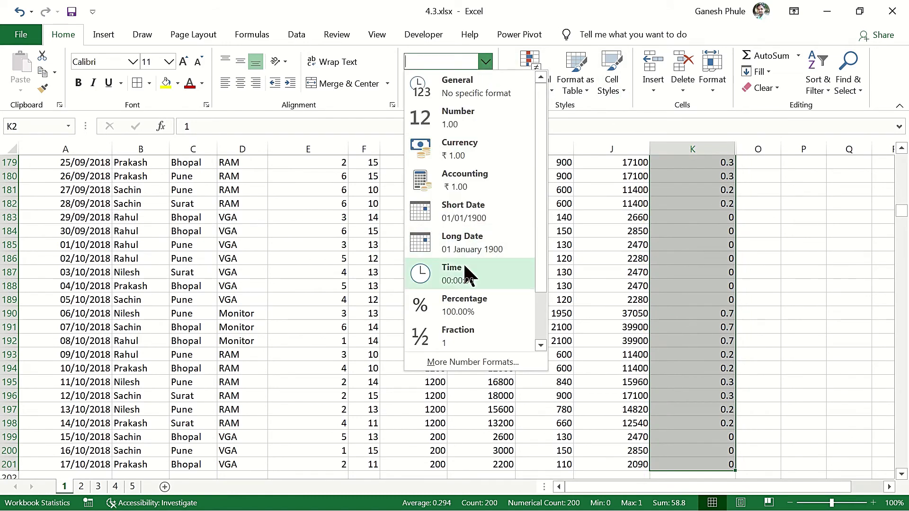
left_click(466, 337)
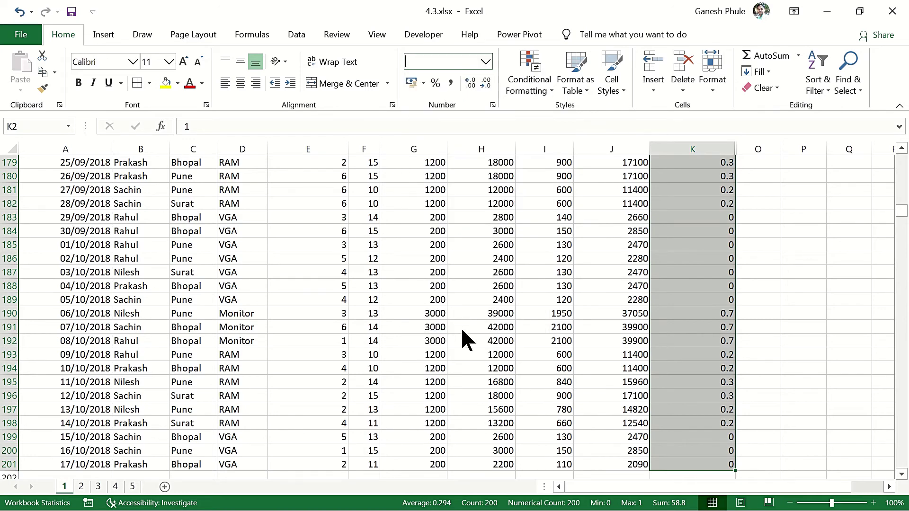
Compare the displayed fractions with the underlying decimal values in the first Performance Rate cells, K2 to K7
left_click(714, 221)
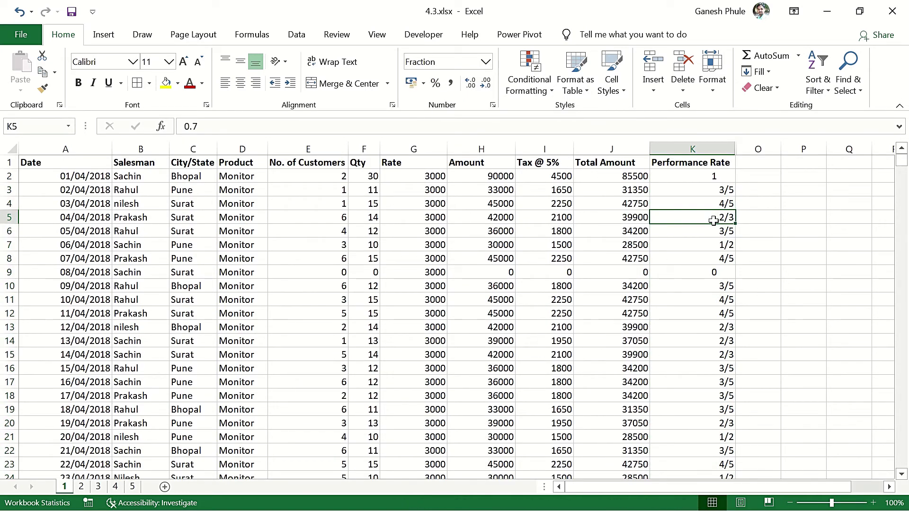
key("Up")
key("Up")
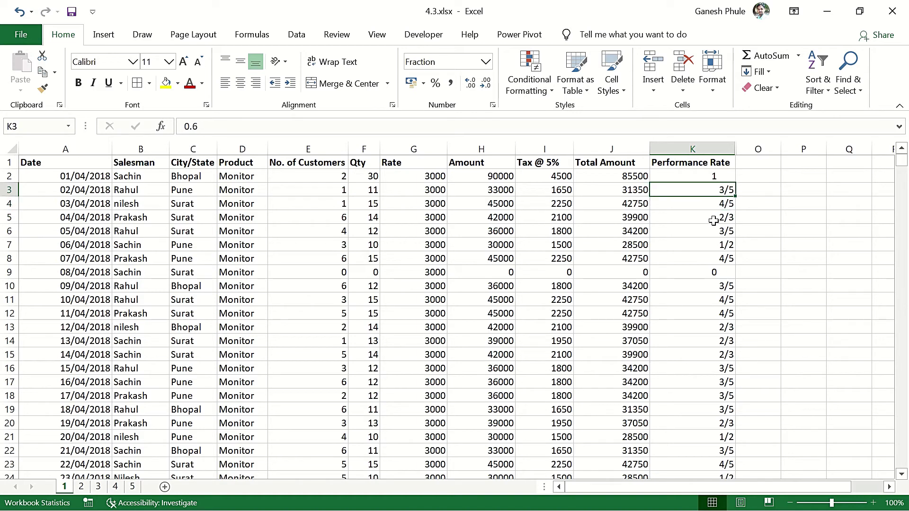
key("Up")
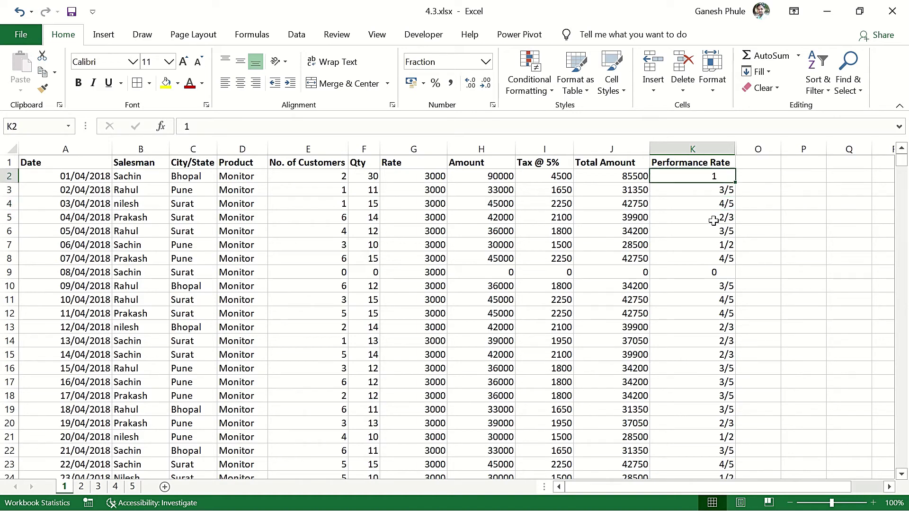
key("Down")
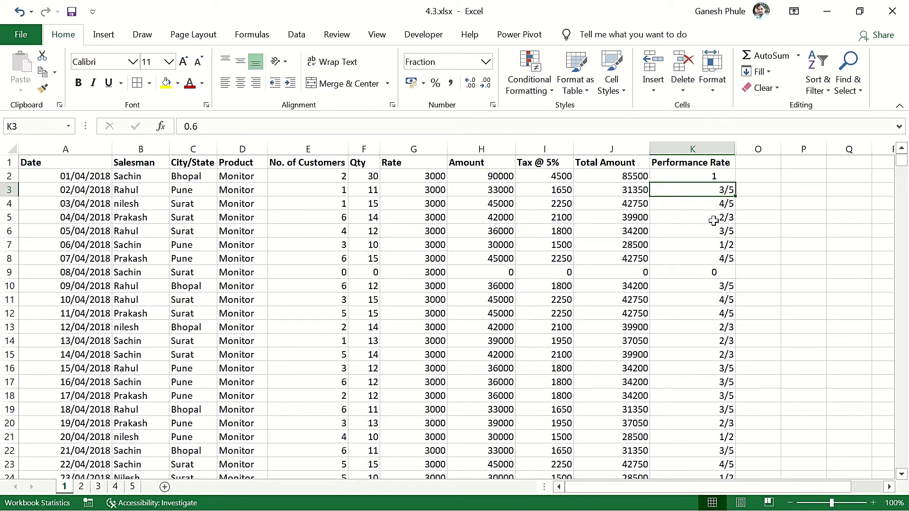
key("Down")
key("Down")
key("Down")
key("Down")
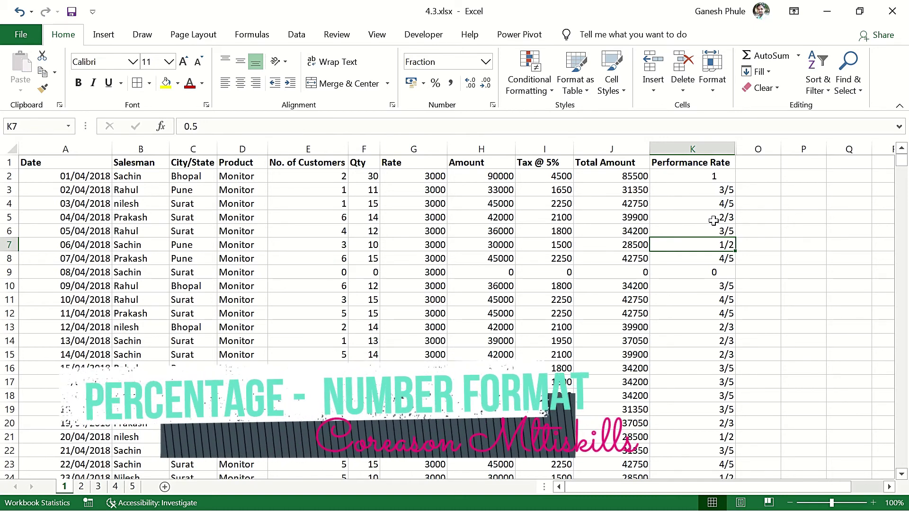
key("Up")
key("Up")
key("Up")
key("Up")
key("Up")
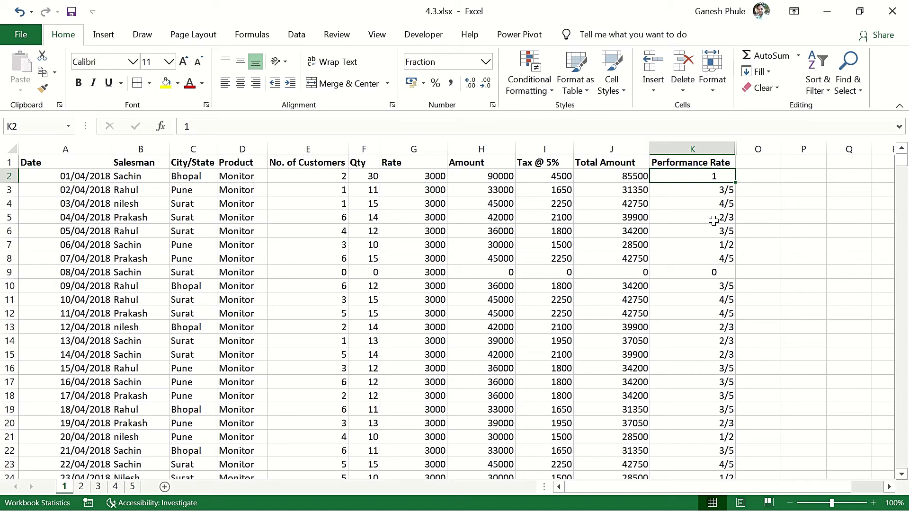
Examine the Performance Rate fractions down to row 25 and return to the start of the column
key("Down")
key("Down")
key("Down")
key("Down")
key("Down")
key("Down")
key("Down")
key("Down")
key("Down")
key("Down")
key("Down")
key("Down")
key("Down")
key("Down")
key("Down")
key("Down")
key("Down")
key("Down")
key("Down")
key("Down")
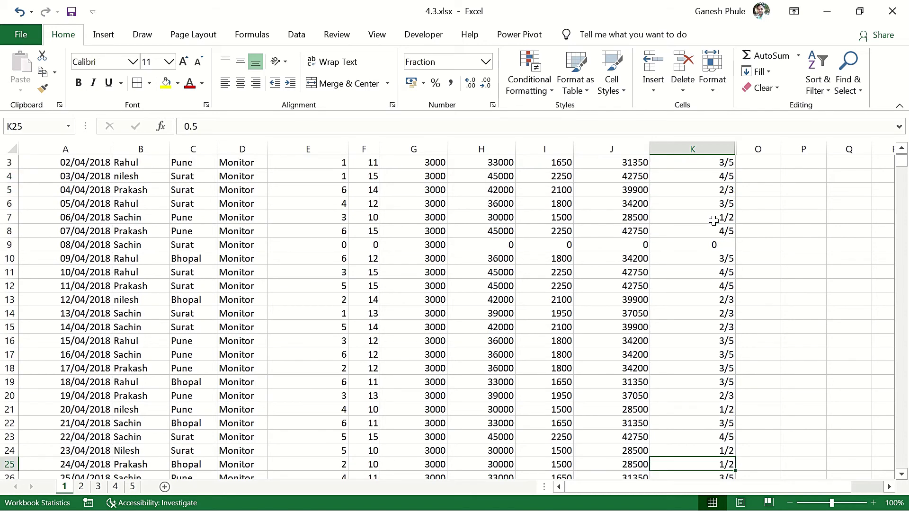
key("Right")
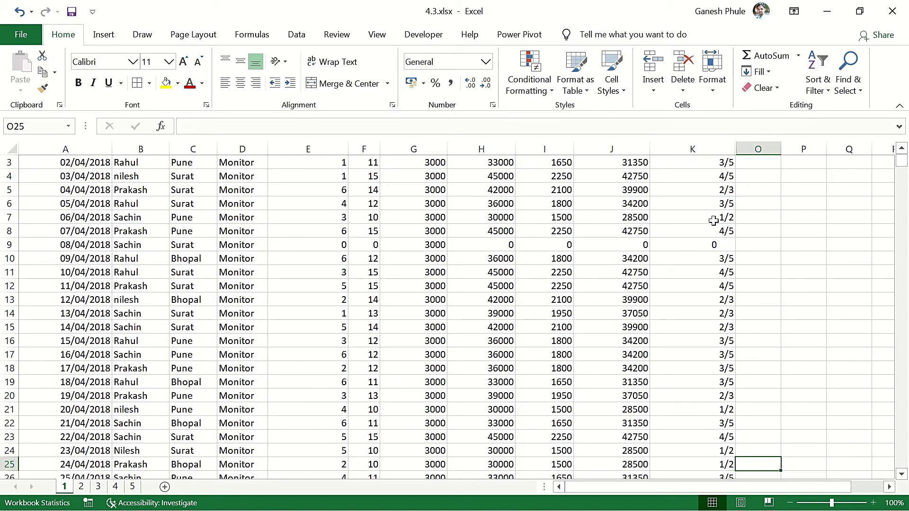
key("Left")
key("Up")
key("Up")
key("Up")
key("Up")
key("Up")
key("Up")
key("Up")
key("Up")
key("Up")
key("Up")
key("Up")
key("Up")
key("Up")
key("Up")
key("Up")
key("Up")
key("Up")
key("Up")
key("Up")
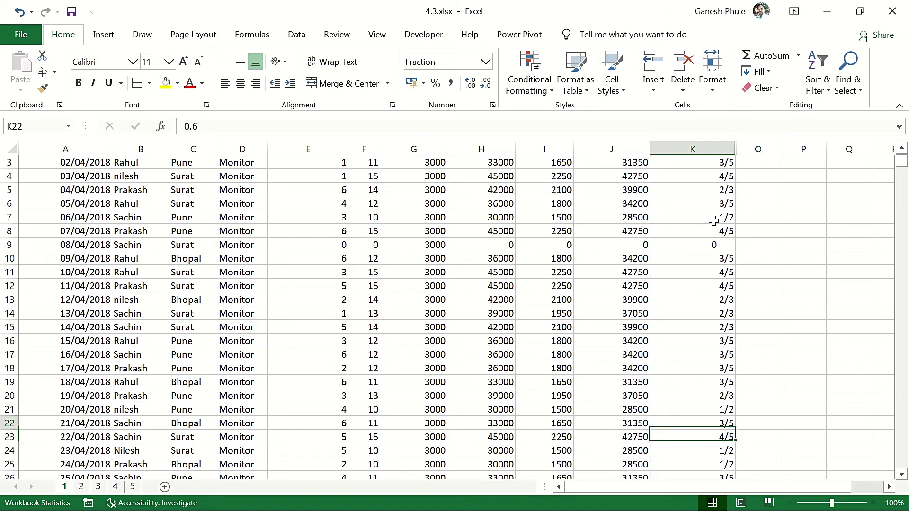
key("Up")
key("Up")
key("Up")
key("Up")
key("Up")
key("Down")
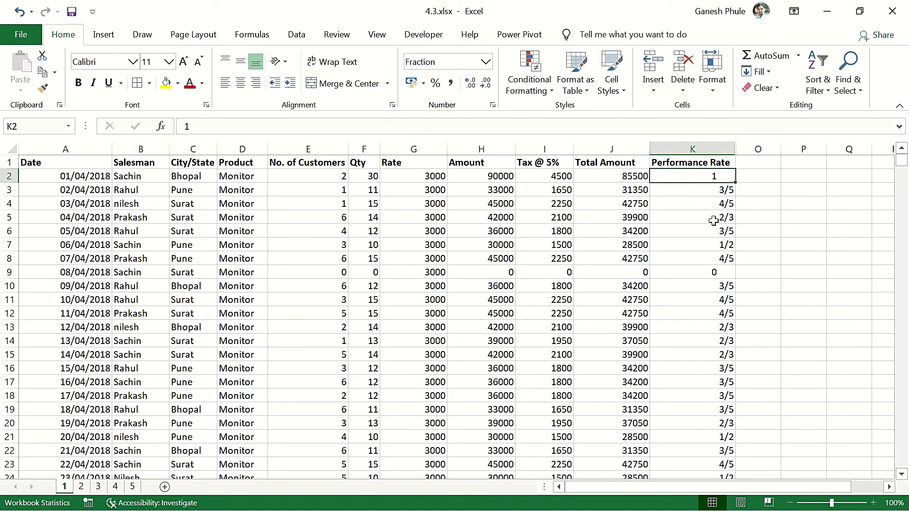
Enter 1 in the empty cell P2 and apply the Percentage number format to it
key("Right")
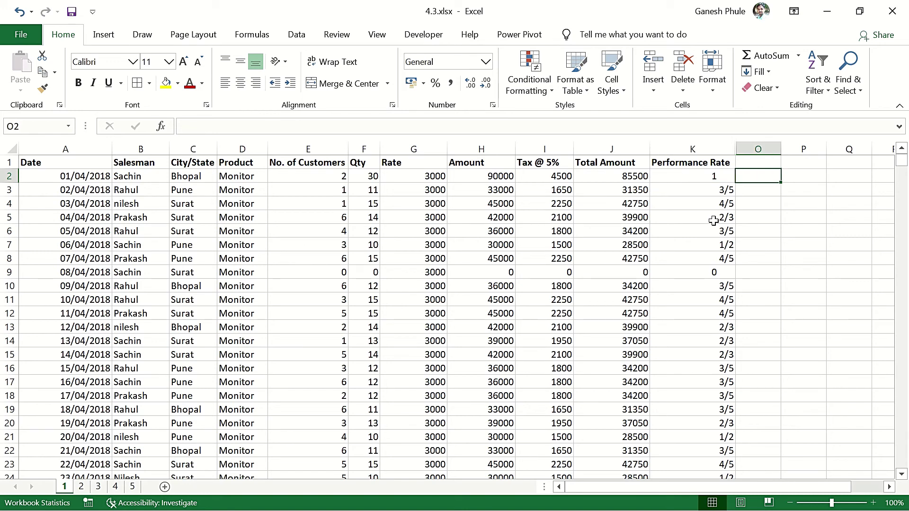
key("Left")
key("Right")
key("Right")
key("Right")
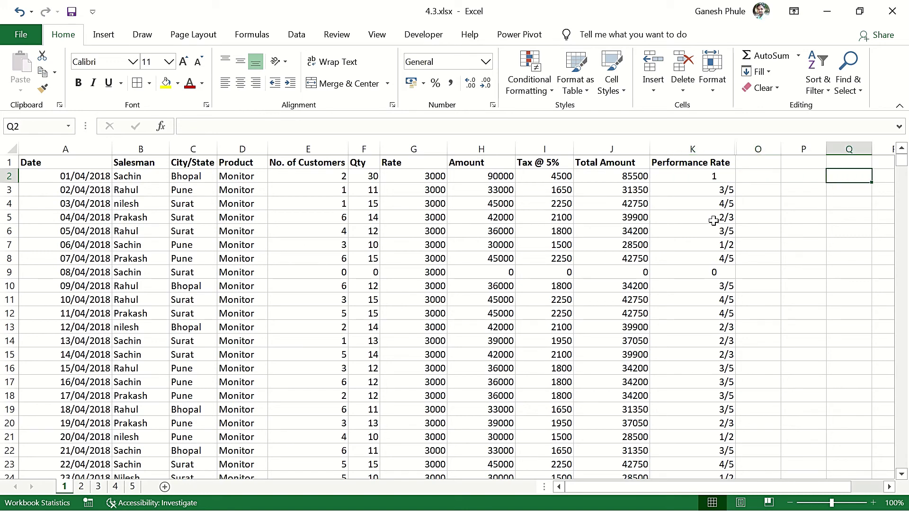
key("Left")
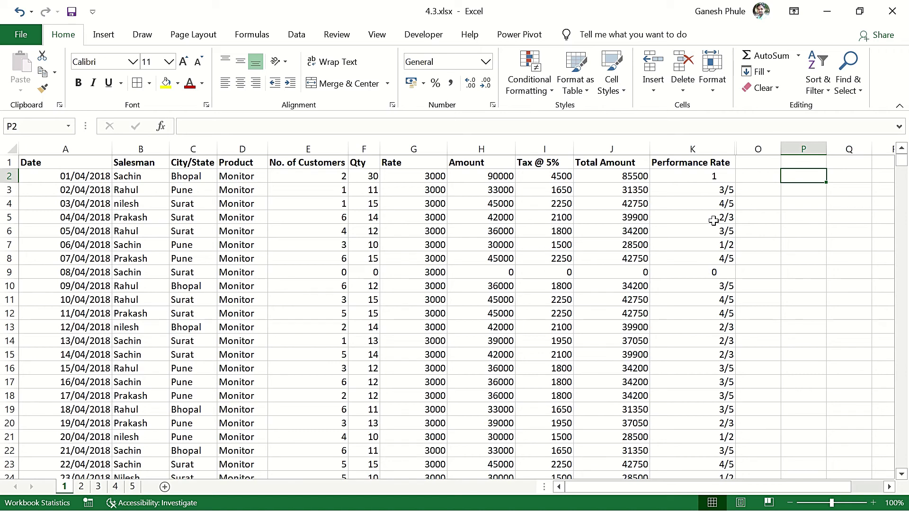
type("1")
key("Return")
key("Up")
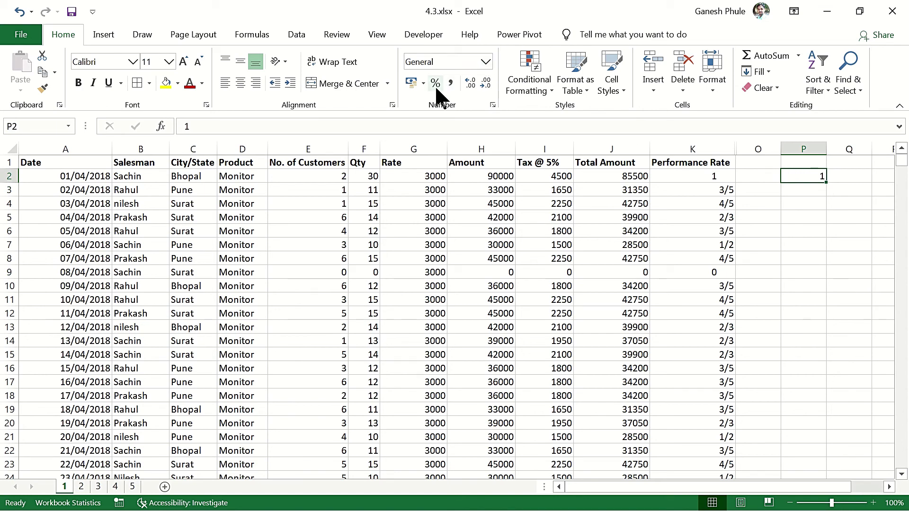
left_click(485, 62)
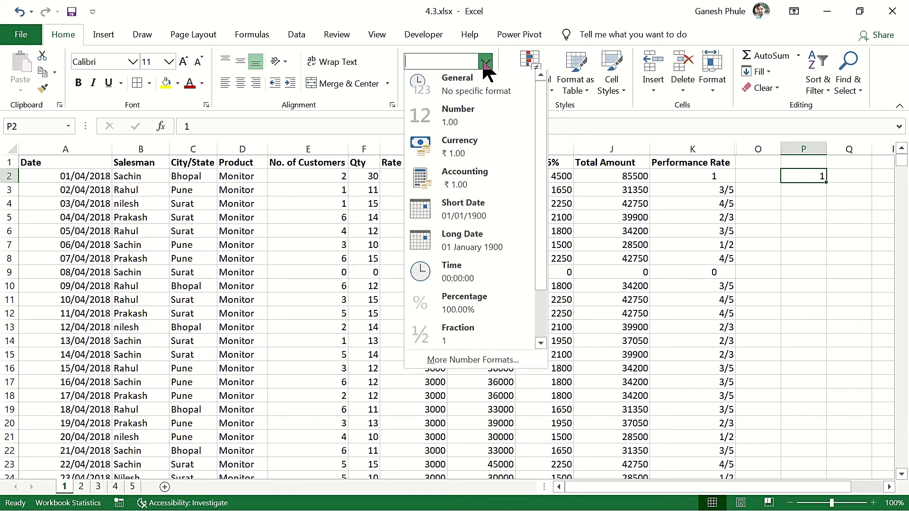
left_click(469, 309)
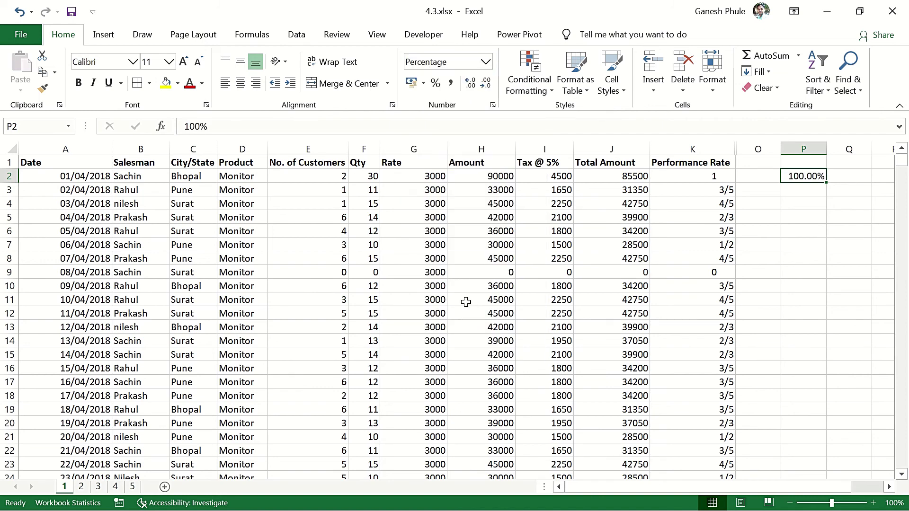
Enter .5 in cell P4 and apply the Percent Style without decimals to it
left_click(810, 201)
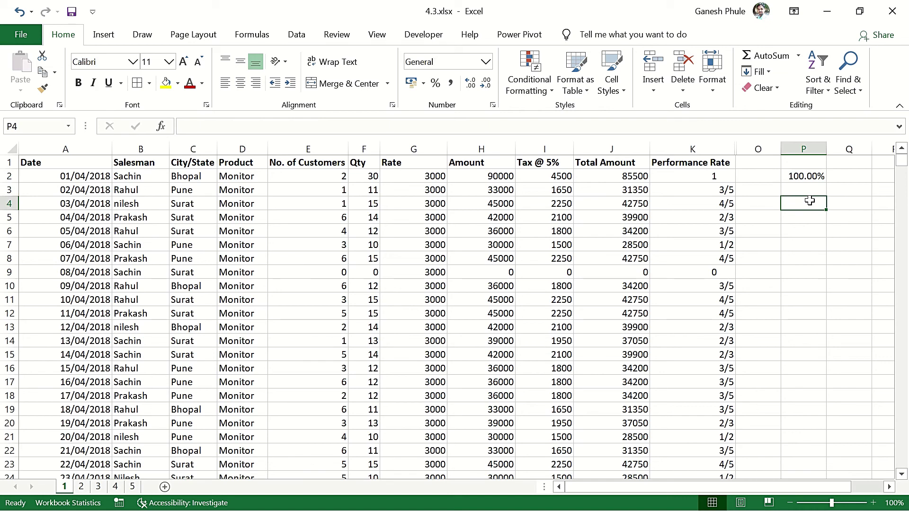
type(".5")
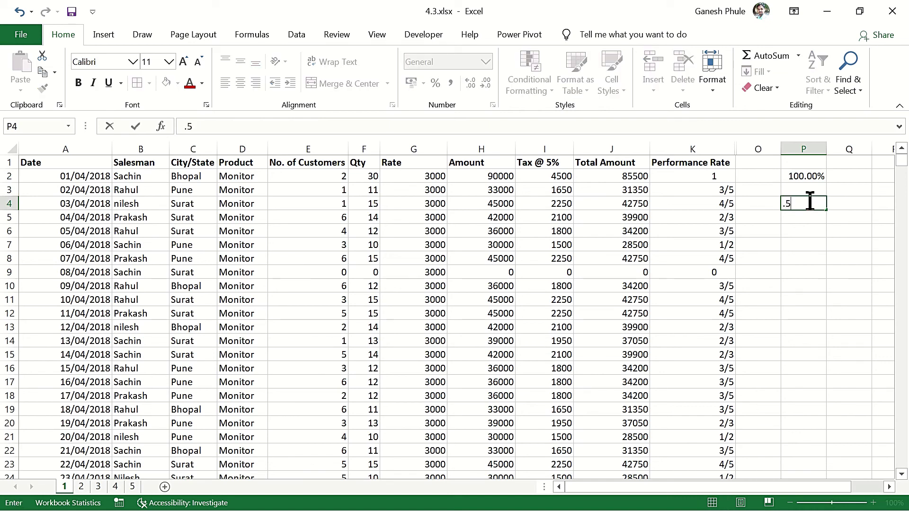
key("Return")
left_click(810, 201)
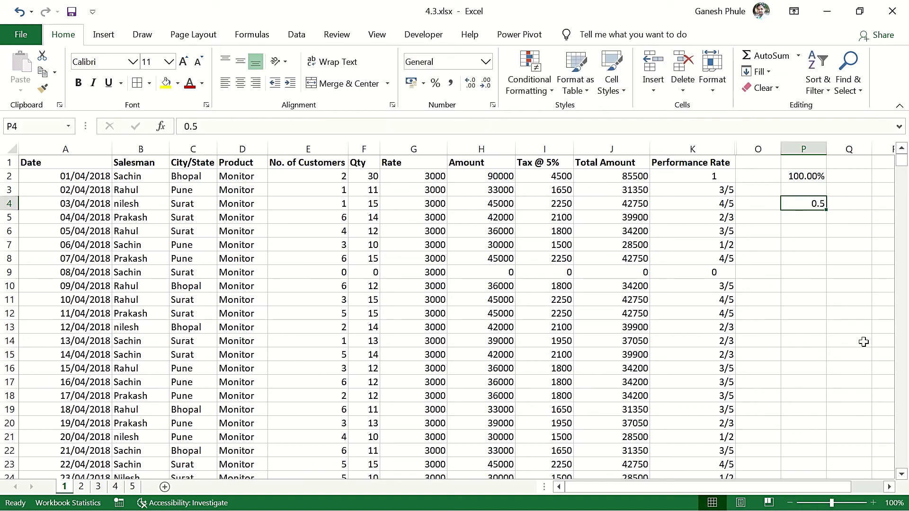
left_click(436, 83)
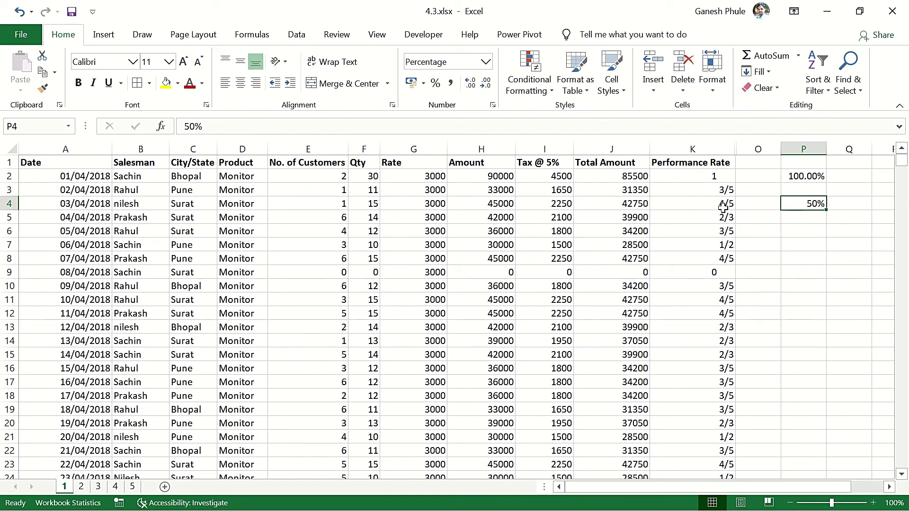
Apply the Percentage number format to the Performance Rate values in K2:K201
left_click(700, 175)
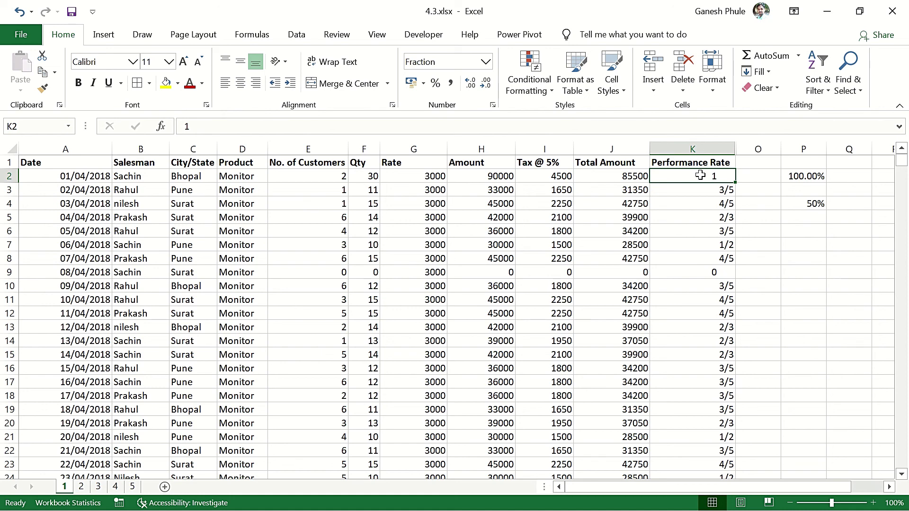
key("ctrl+shift+Down")
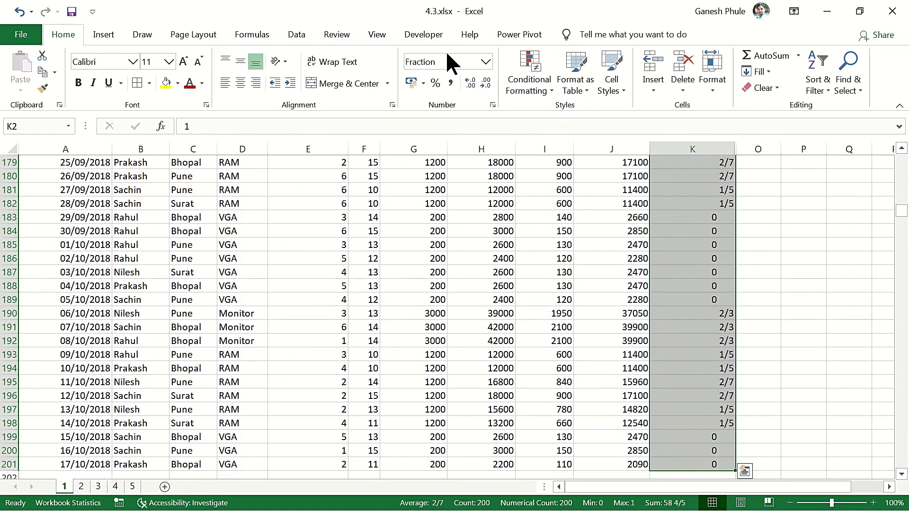
left_click(484, 62)
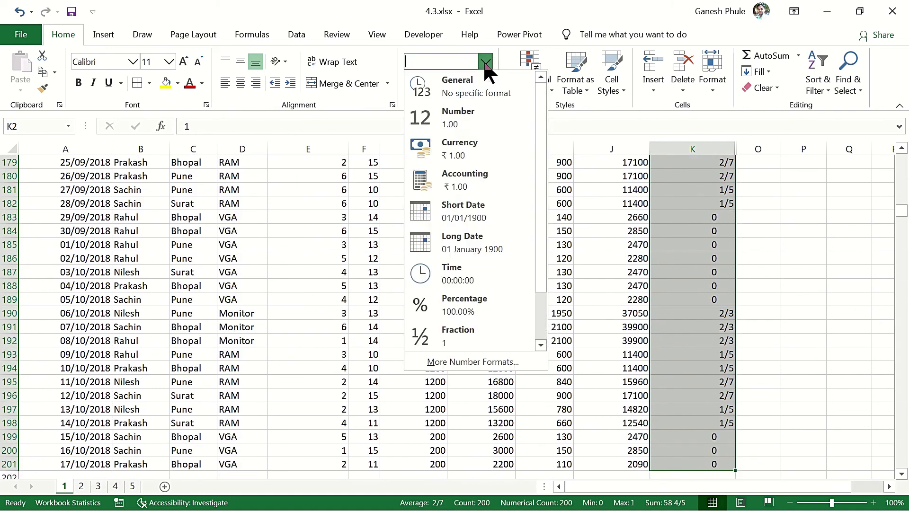
left_click(445, 306)
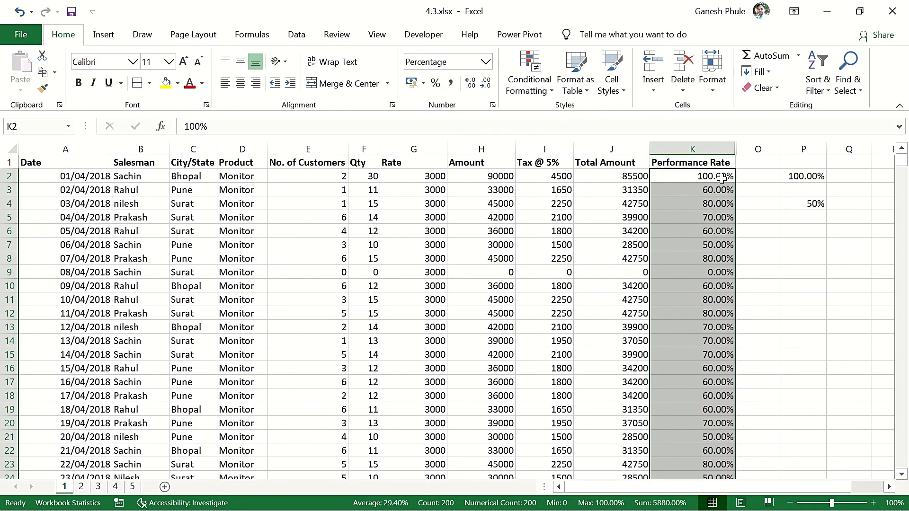
left_click(704, 178)
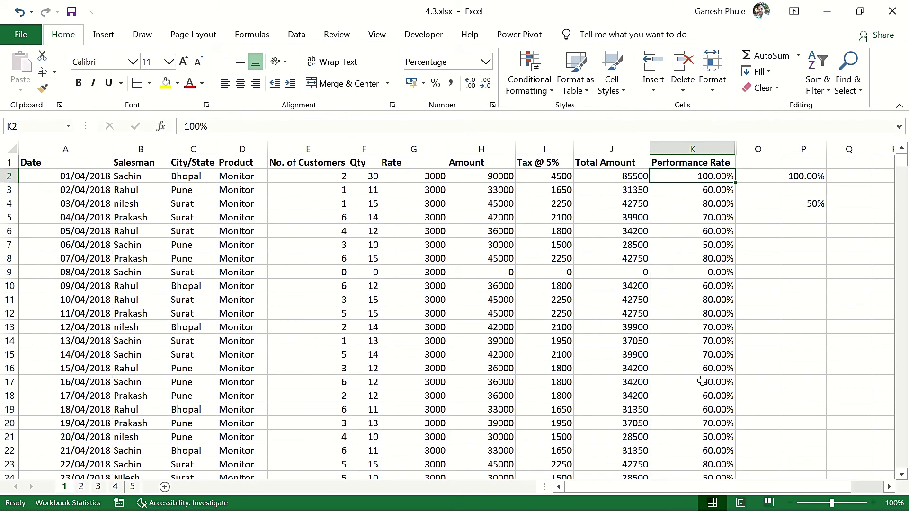